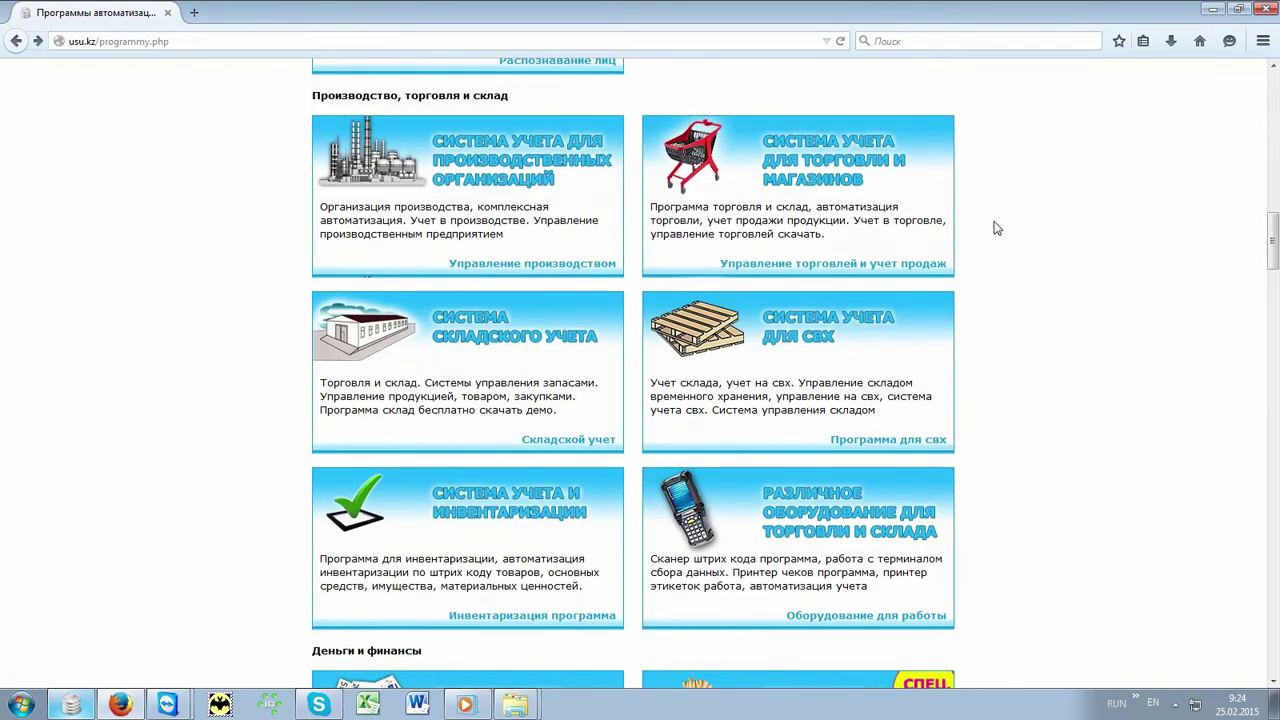
Step: Open the usu.kz production management system page, then close Firefox
{"action": "left_click", "coordinate": [590, 272]}
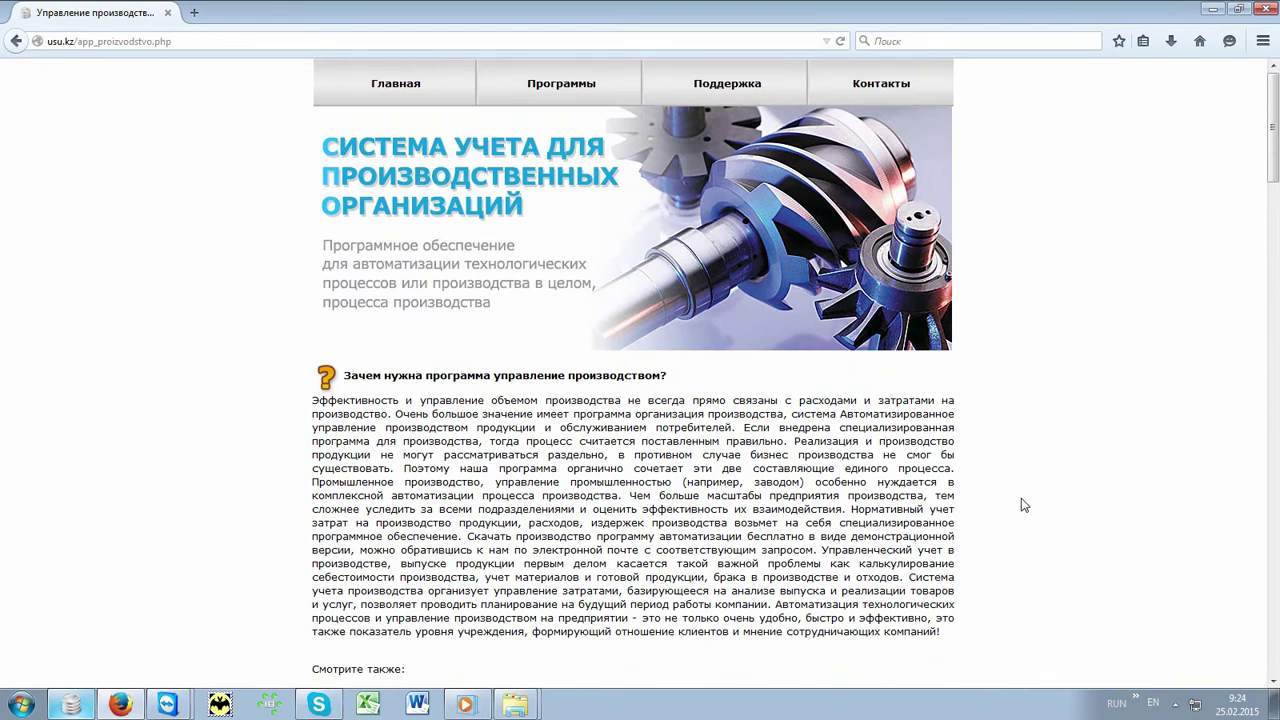
{"action": "key", "text": "alt+F4"}
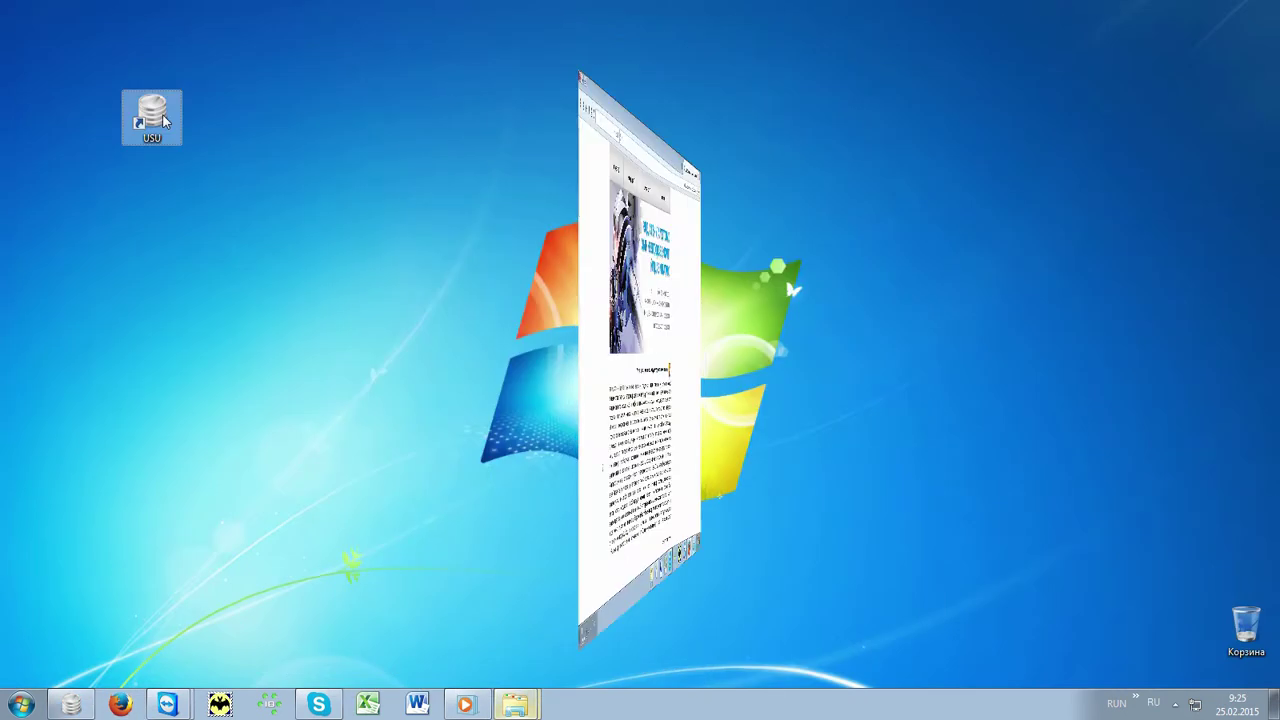
Step: Launch USU and sign in with a user account under the MAIN role
{"action": "double_click", "coordinate": [152, 118]}
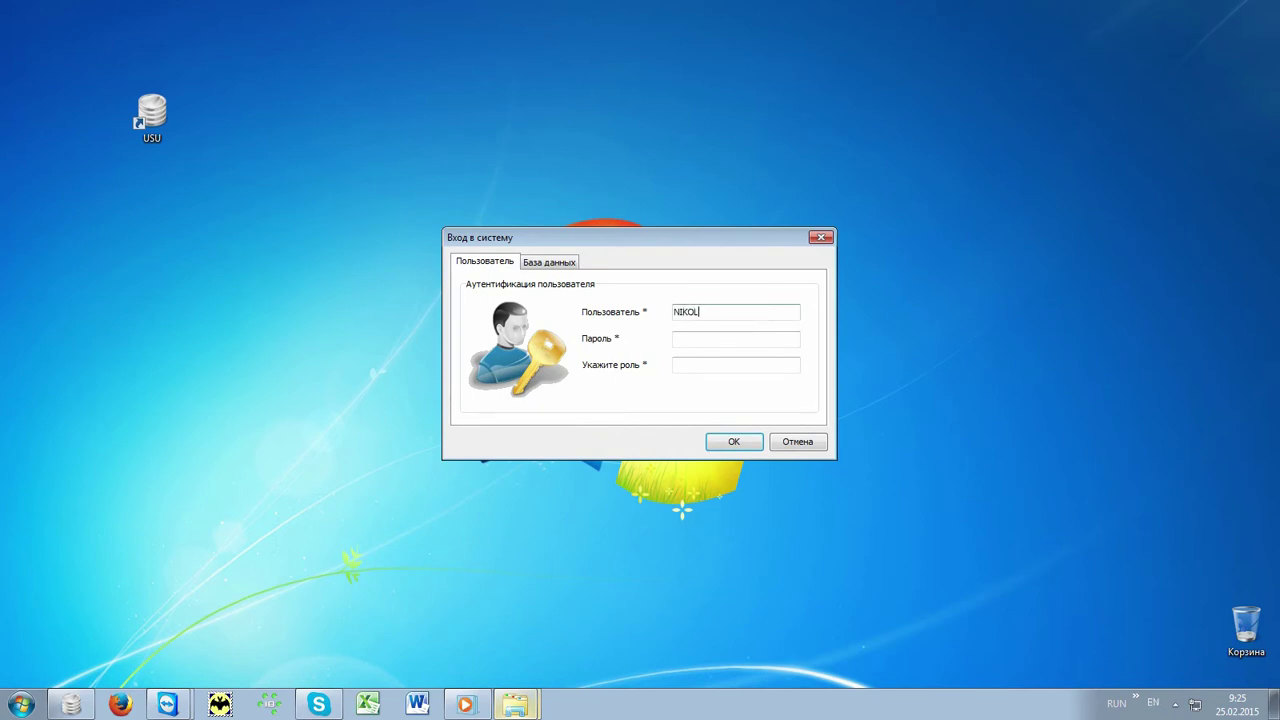
{"action": "left_click", "coordinate": [763, 339]}
{"action": "left_click", "coordinate": [763, 339]}
{"action": "left_click", "coordinate": [761, 366]}
{"action": "type", "text": "MAIN"}
{"action": "left_click", "coordinate": [752, 444]}
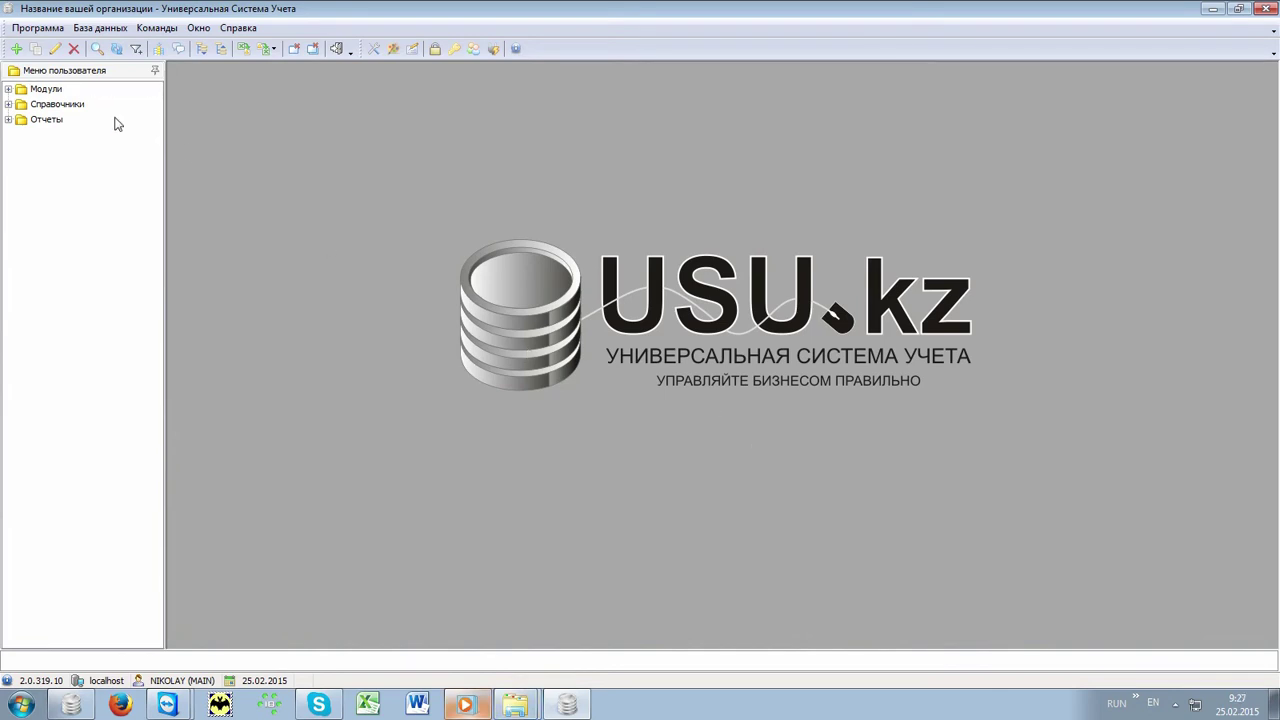
Step: Open Справочники > Склад > Номенклатура and expand the Товар/Хлеб and Сырье/Все сырье groups
{"action": "double_click", "coordinate": [93, 106]}
{"action": "double_click", "coordinate": [73, 167]}
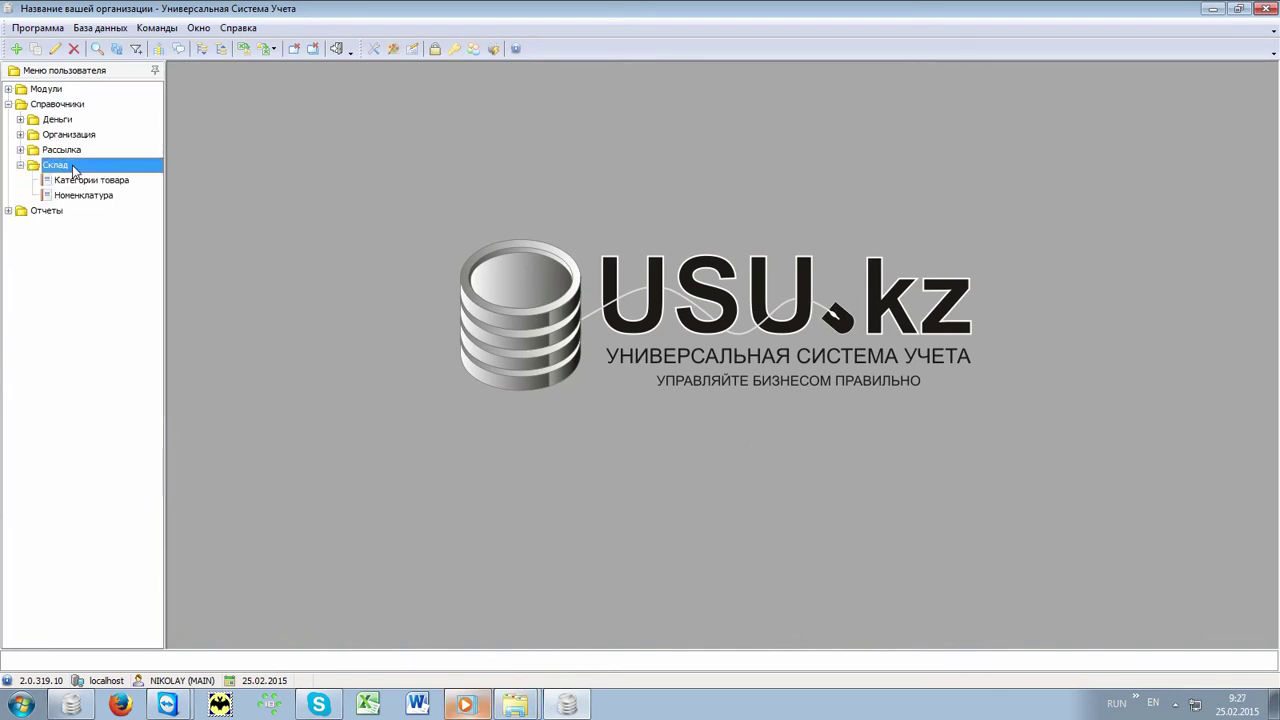
{"action": "double_click", "coordinate": [126, 201]}
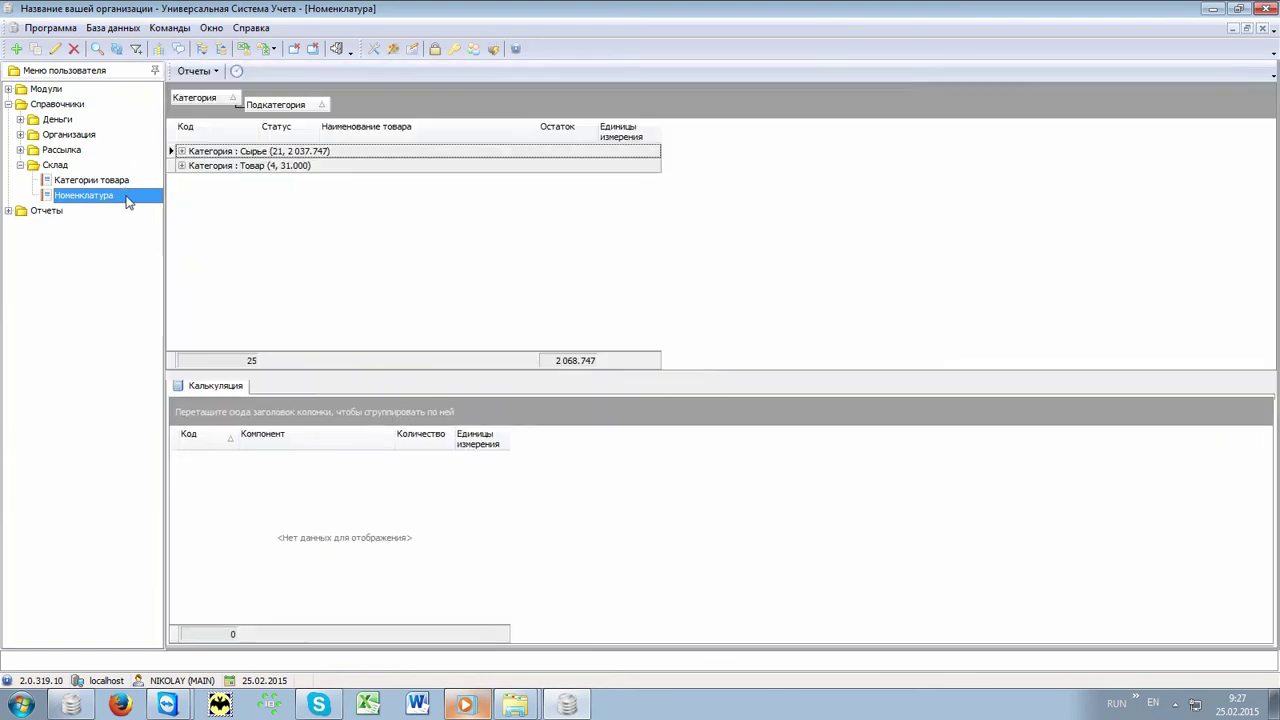
{"action": "left_click", "coordinate": [181, 165]}
{"action": "left_click", "coordinate": [194, 181]}
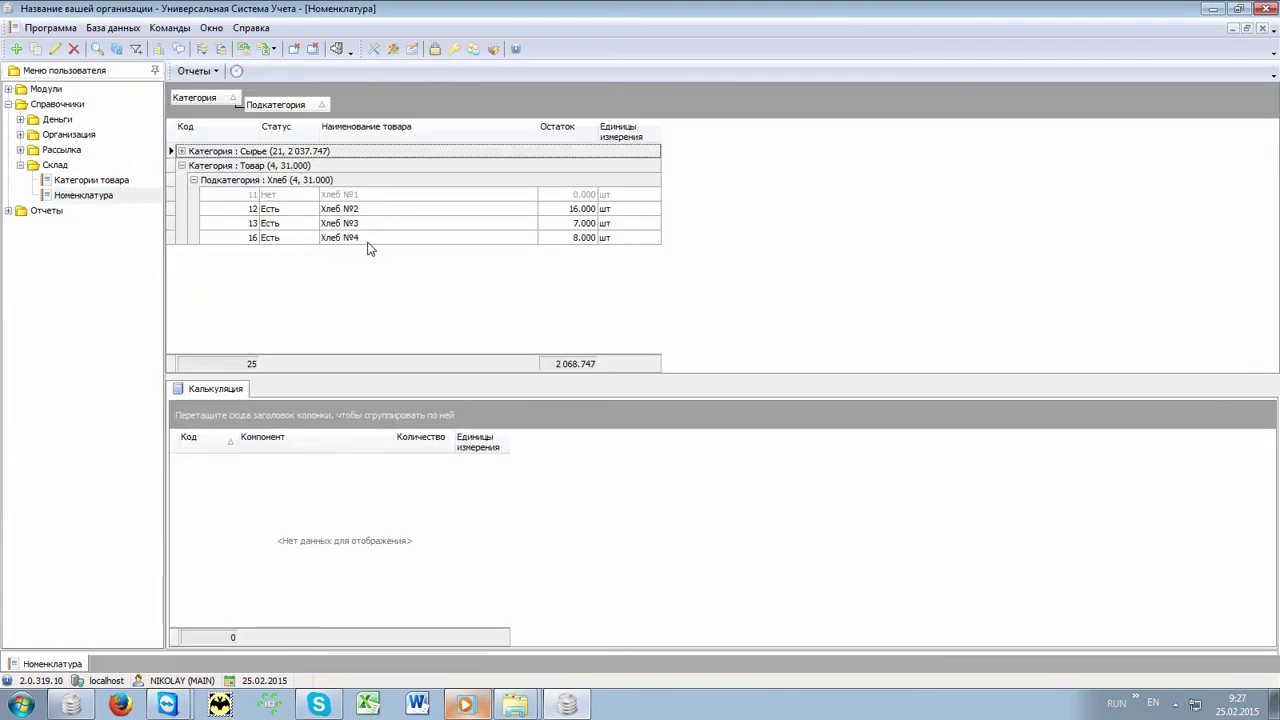
{"action": "left_click", "coordinate": [181, 151]}
{"action": "left_click", "coordinate": [194, 166]}
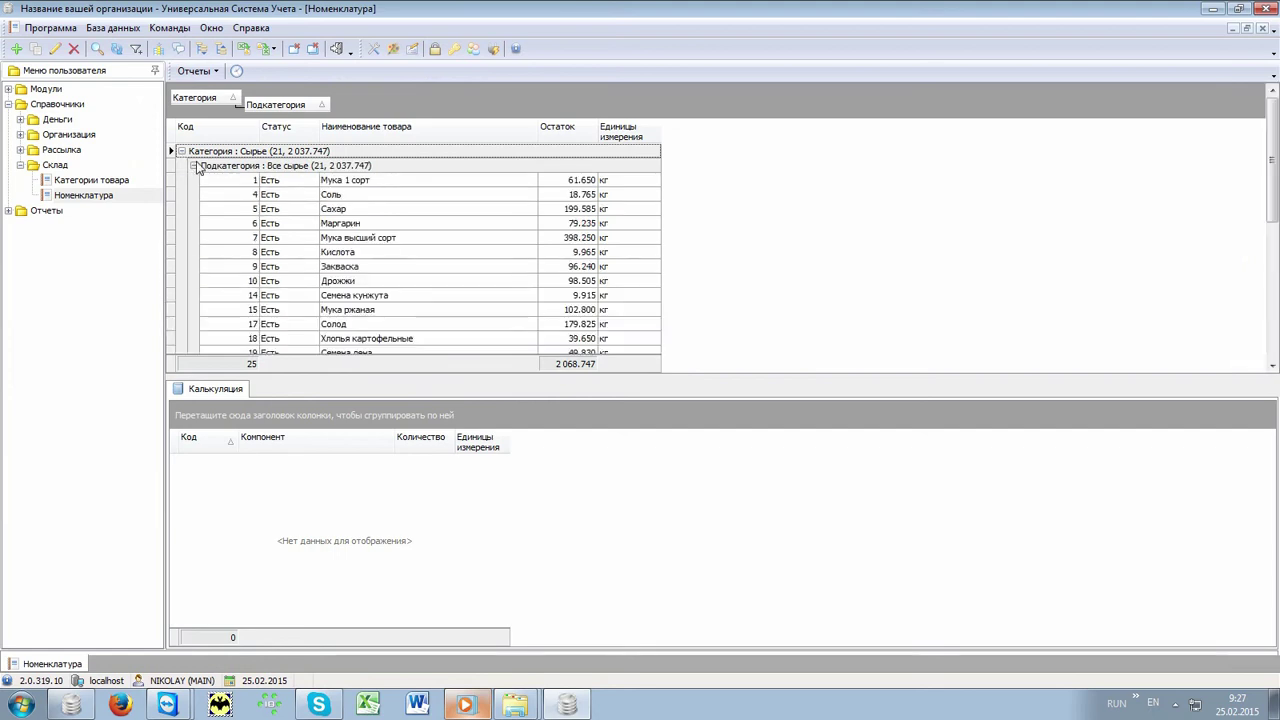
Step: Show the recipe components of Хлеб №2, Хлеб №3 and Хлеб №4
{"action": "scroll", "coordinate": [422, 324], "scroll_direction": "down", "scroll_amount": 1}
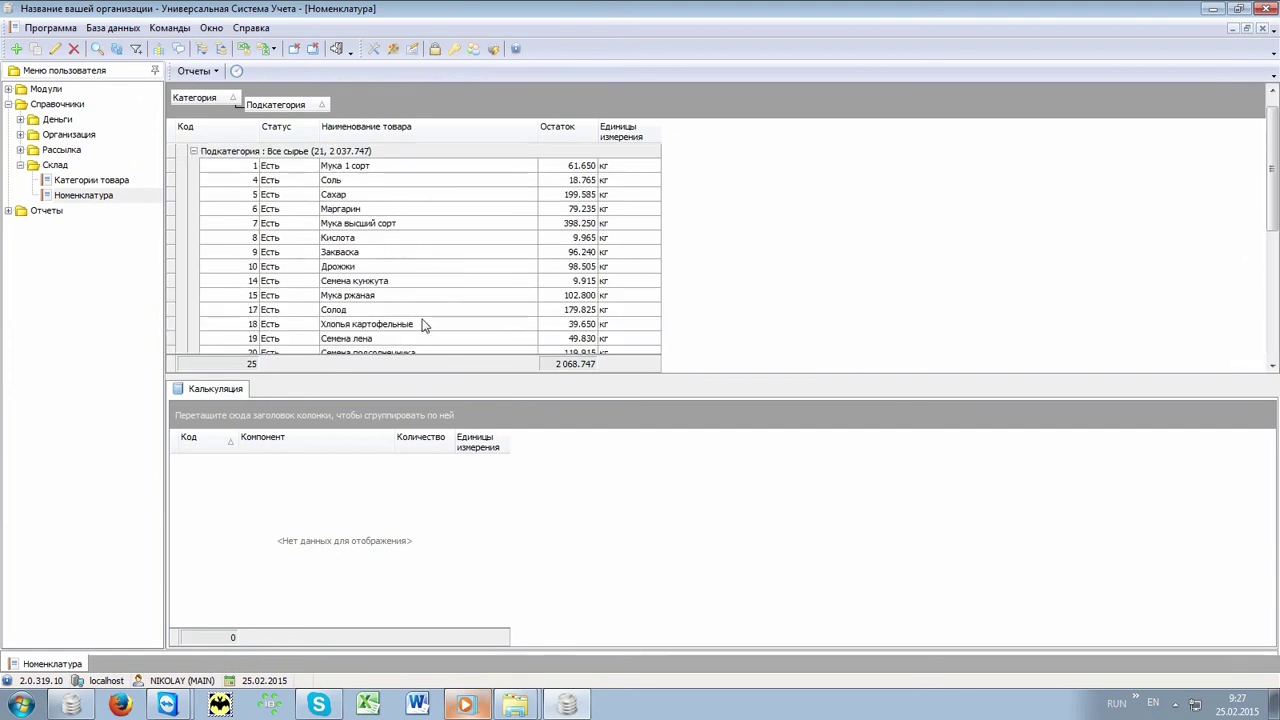
{"action": "scroll", "coordinate": [422, 324], "scroll_direction": "down", "scroll_amount": 5}
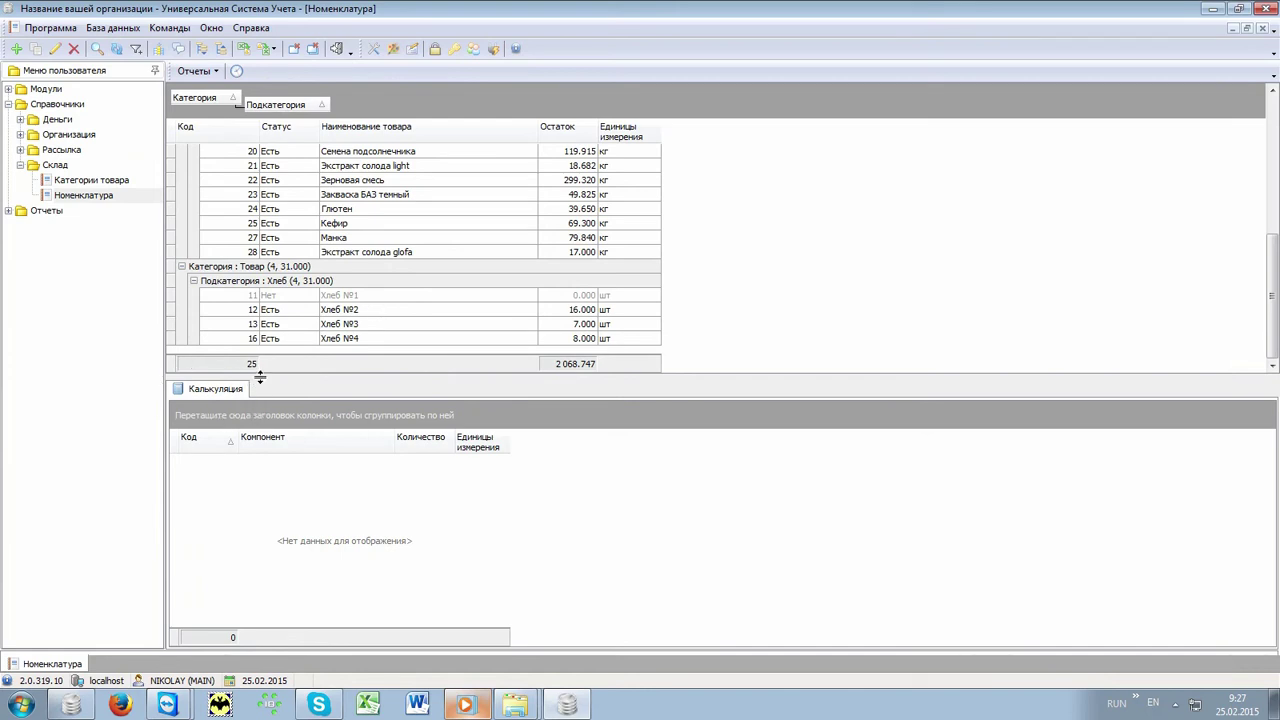
{"action": "left_click", "coordinate": [357, 313]}
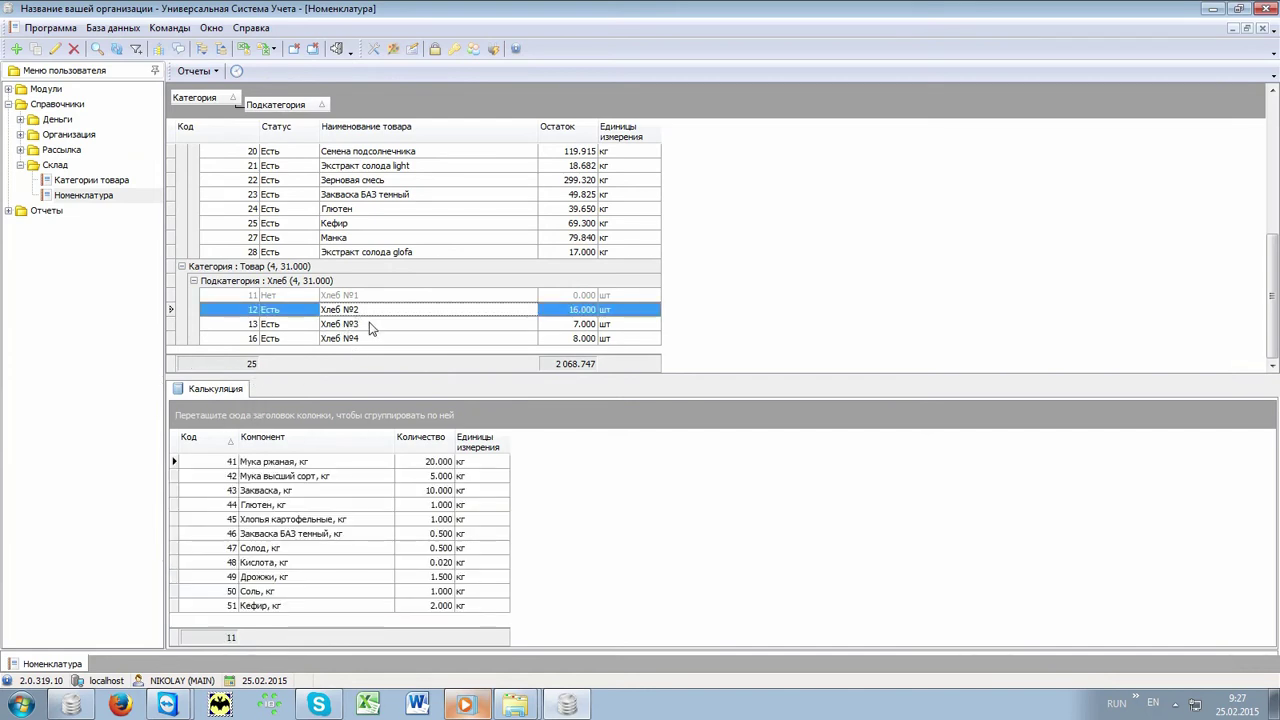
{"action": "left_click", "coordinate": [370, 325]}
{"action": "left_click", "coordinate": [367, 341]}
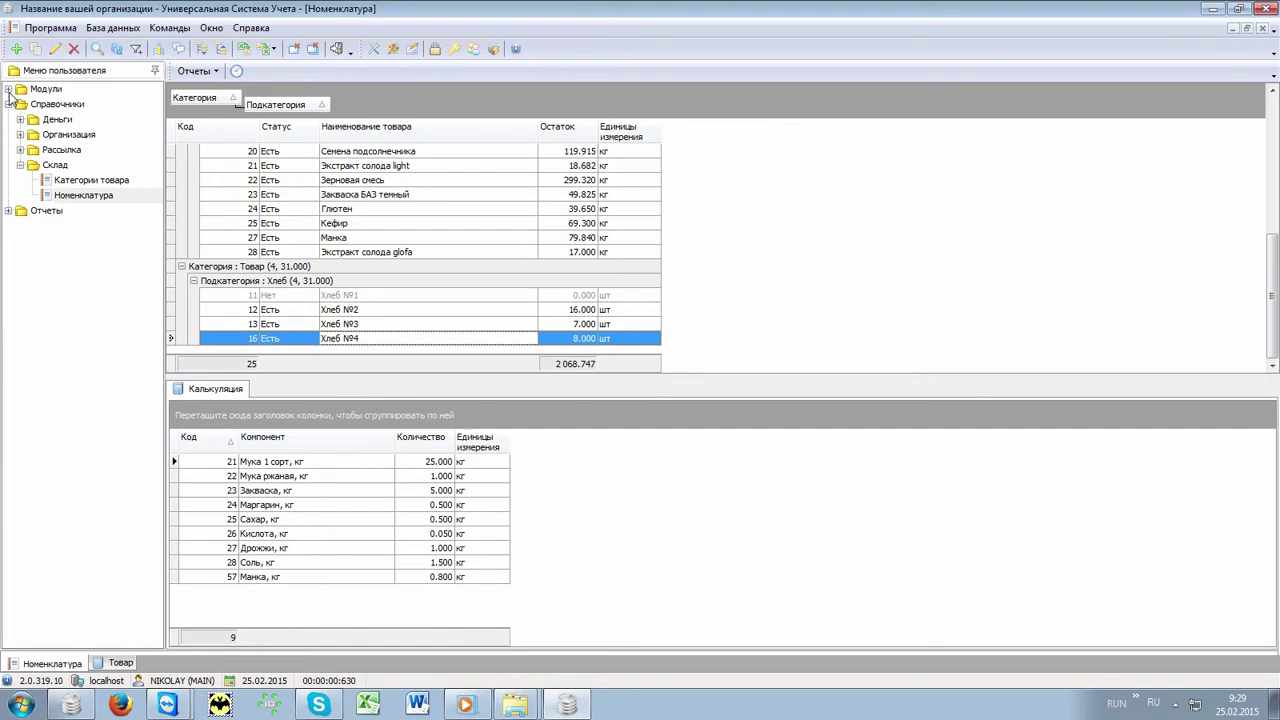
Step: Open the Товар warehouse documents under Модули > Склад
{"action": "left_click", "coordinate": [8, 90]}
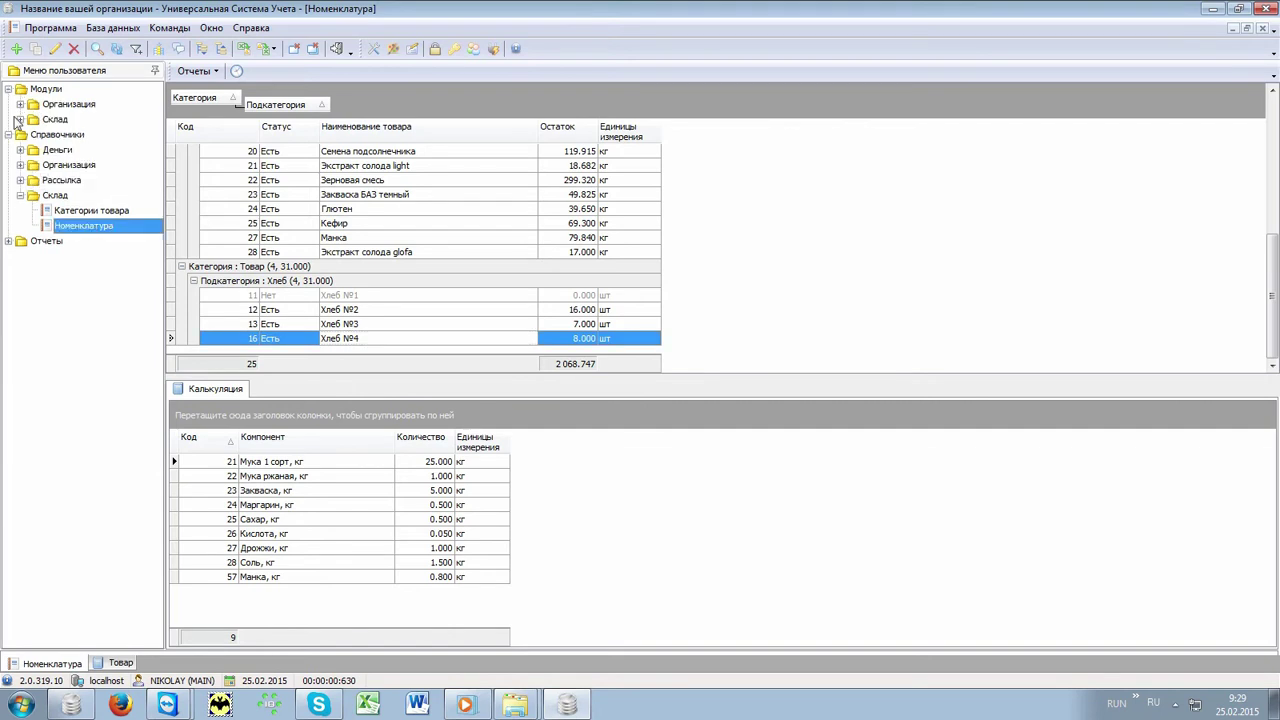
{"action": "left_click", "coordinate": [19, 119]}
{"action": "left_click", "coordinate": [89, 151]}
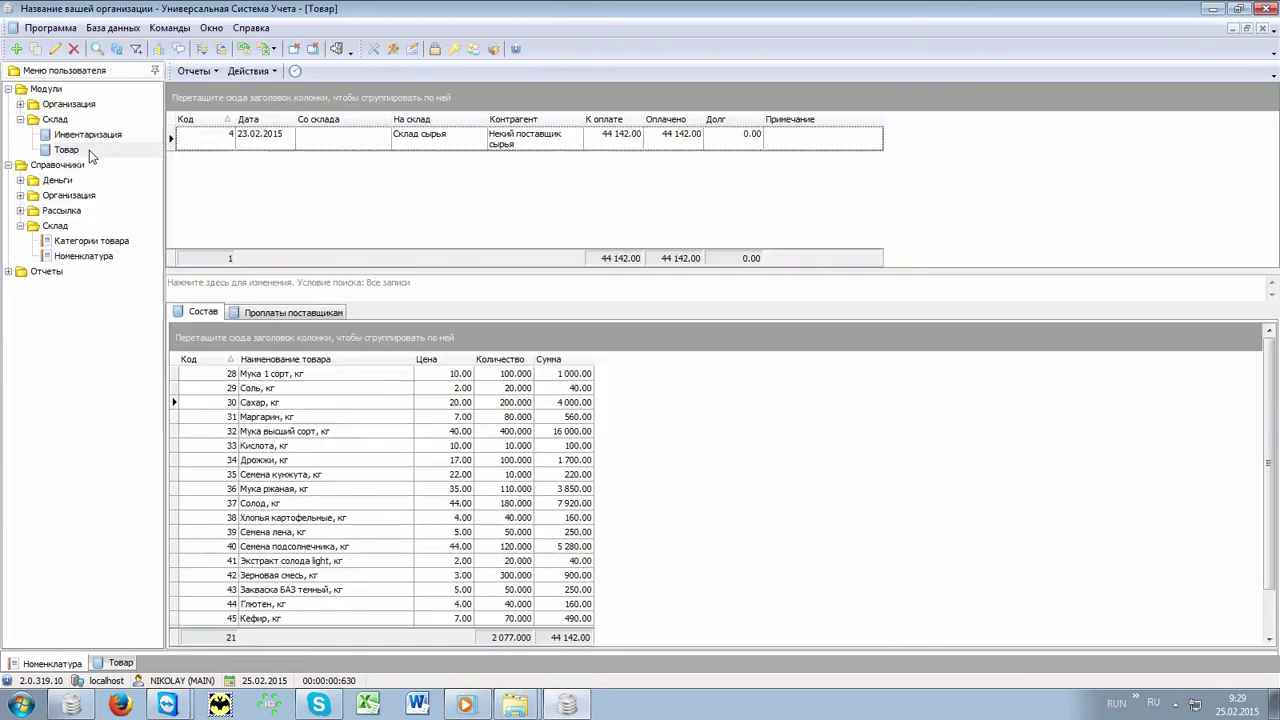
Step: Inspect the 23.02.2015 supplier receipt into Склад сырья, then expand Отчеты > Склад
{"action": "left_click", "coordinate": [252, 146]}
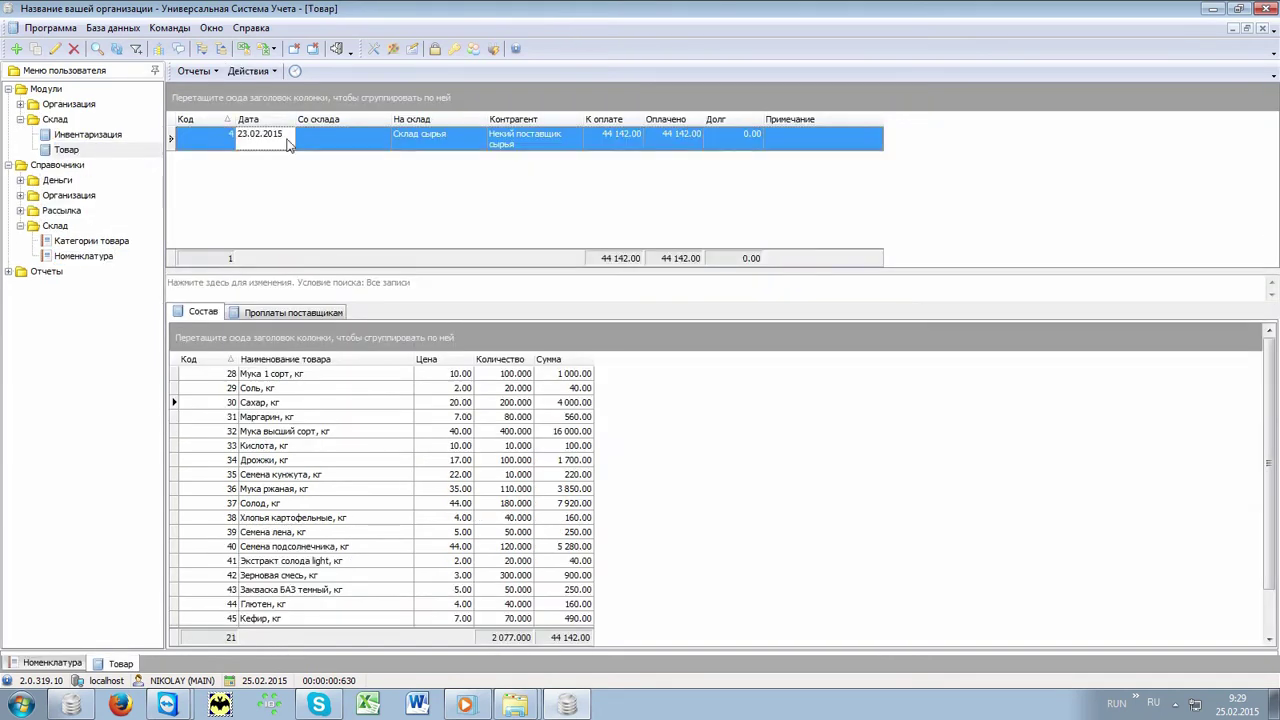
{"action": "left_click", "coordinate": [468, 146]}
{"action": "left_click", "coordinate": [536, 148]}
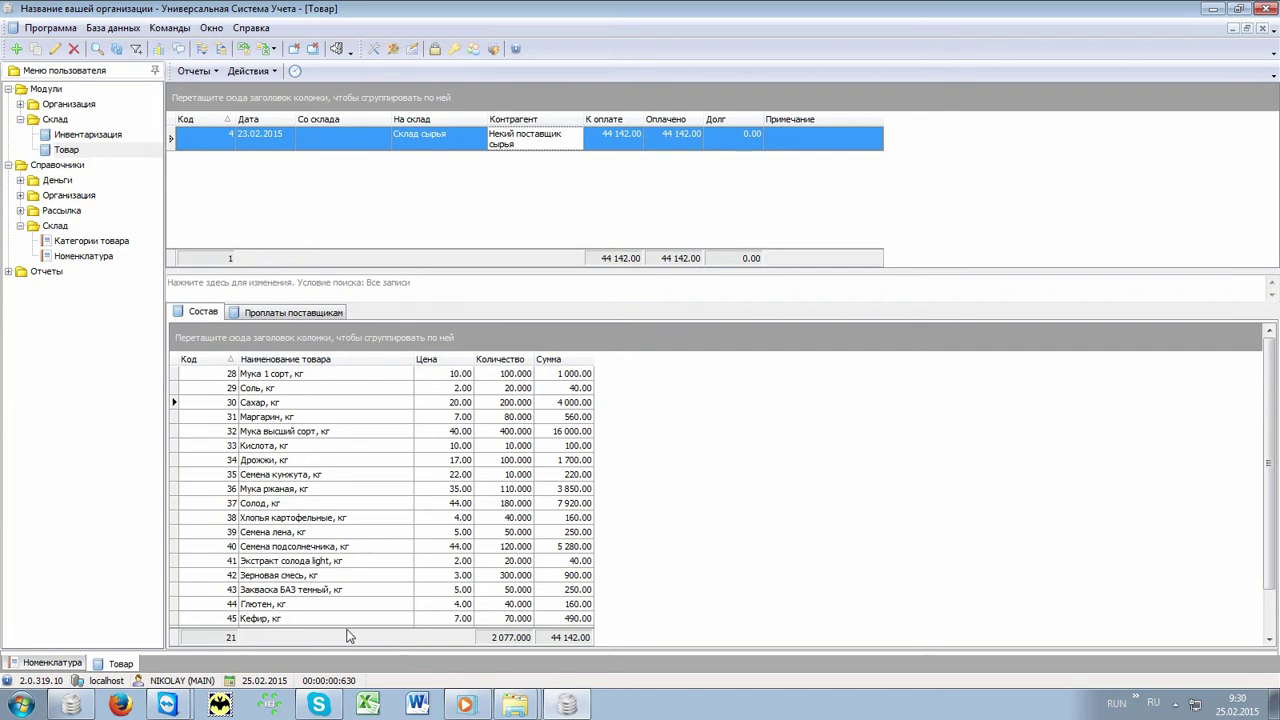
{"action": "double_click", "coordinate": [19, 273]}
{"action": "double_click", "coordinate": [68, 334]}
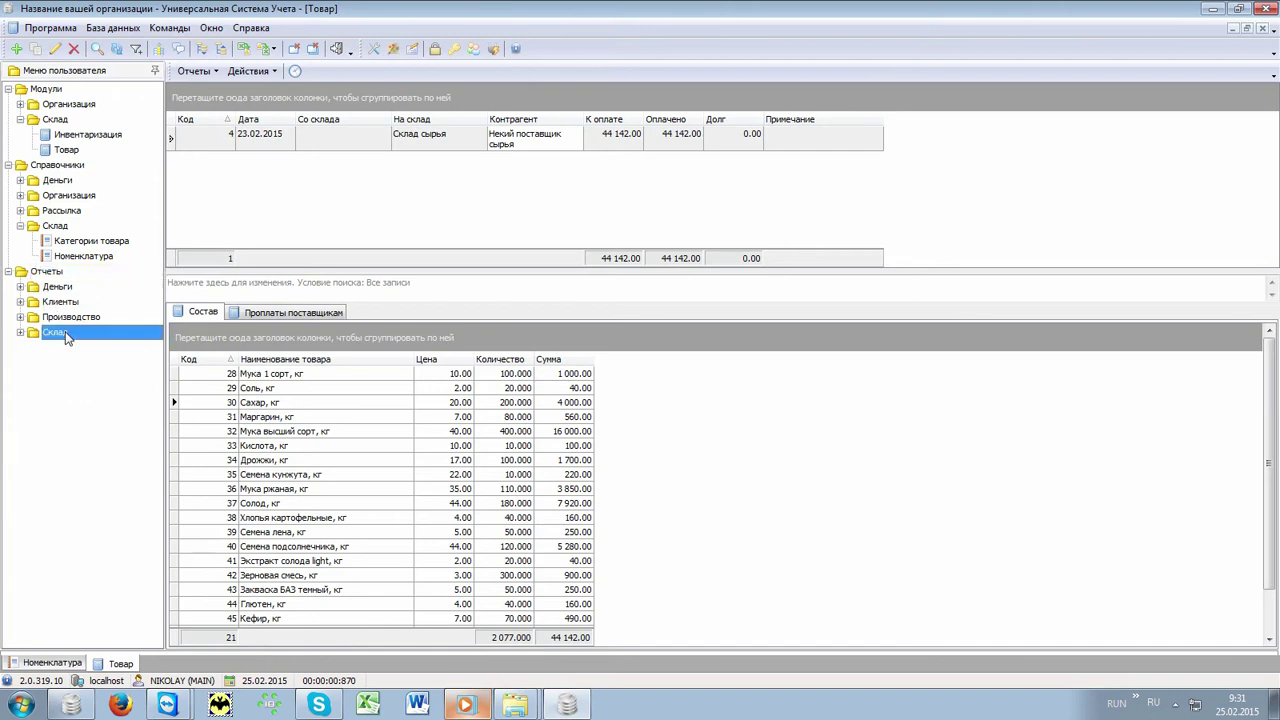
Step: Generate the Остаток товара report for Склад сырья on 25.02.2015
{"action": "double_click", "coordinate": [110, 381]}
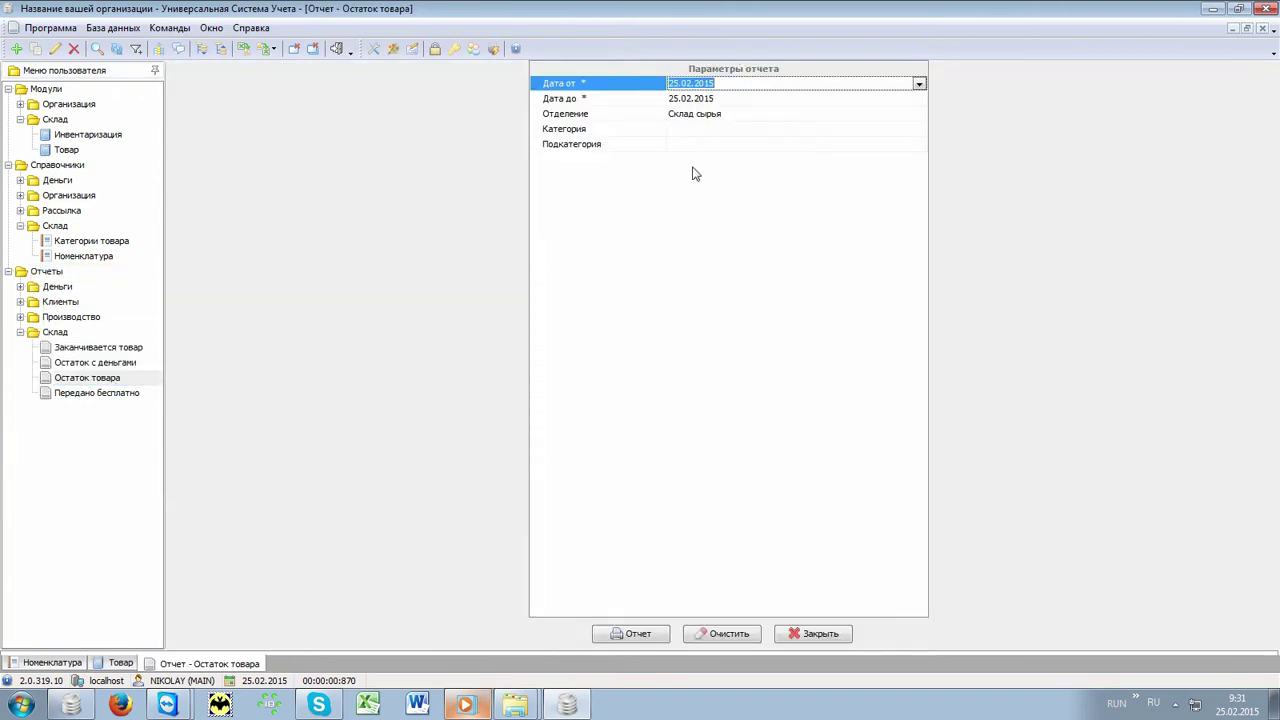
{"action": "left_click", "coordinate": [636, 636]}
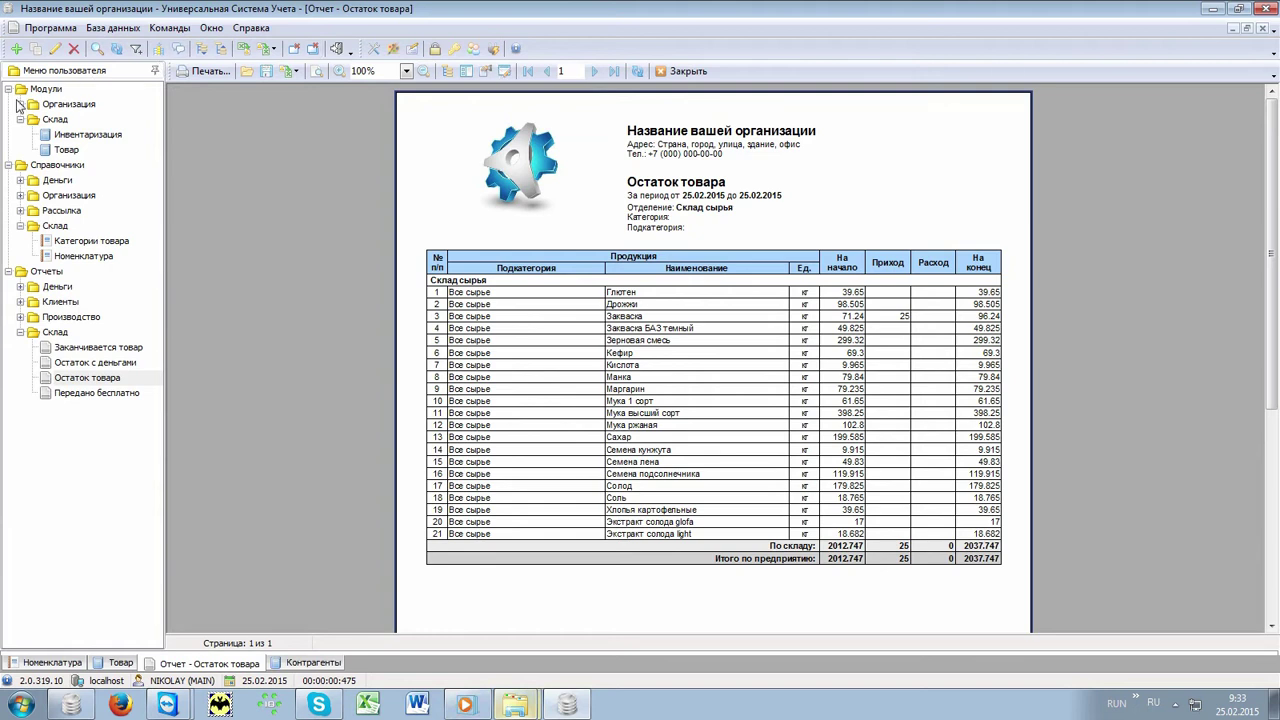
{"action": "left_click", "coordinate": [20, 104]}
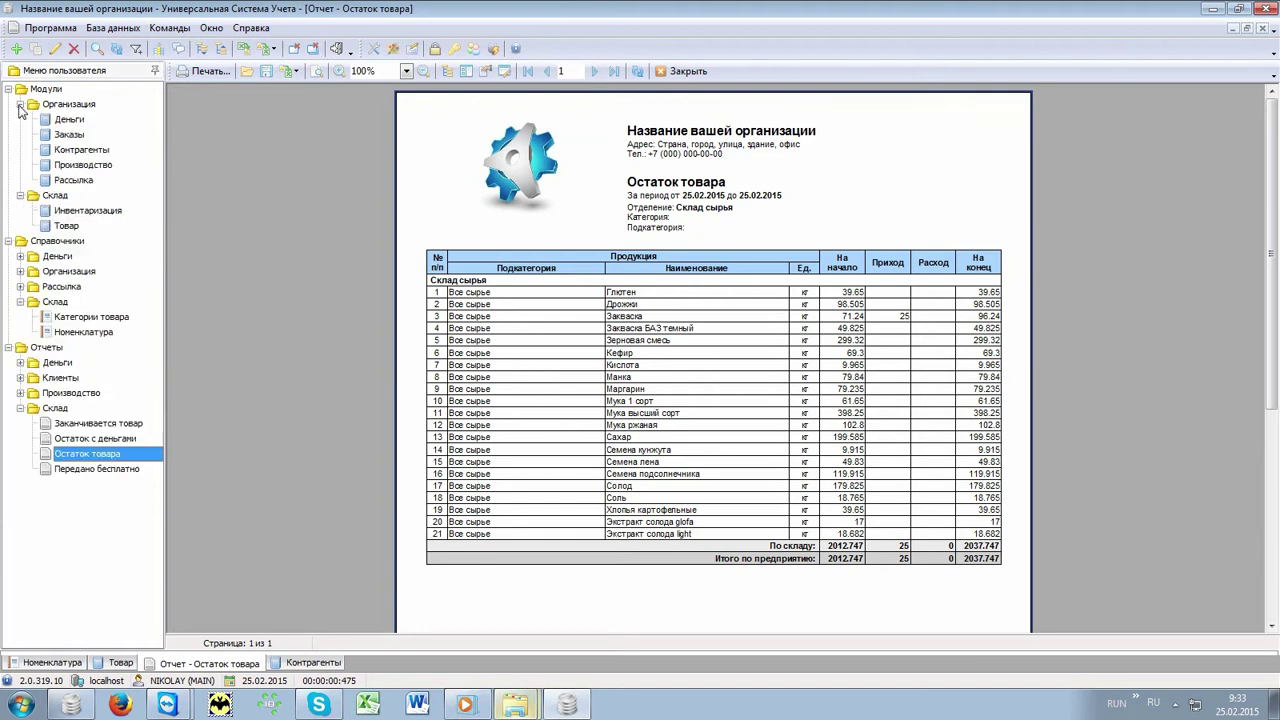
Step: Open Контрагенты and review the shops' contacts and Магазин №3's category, price list, status and manager
{"action": "left_click", "coordinate": [114, 152]}
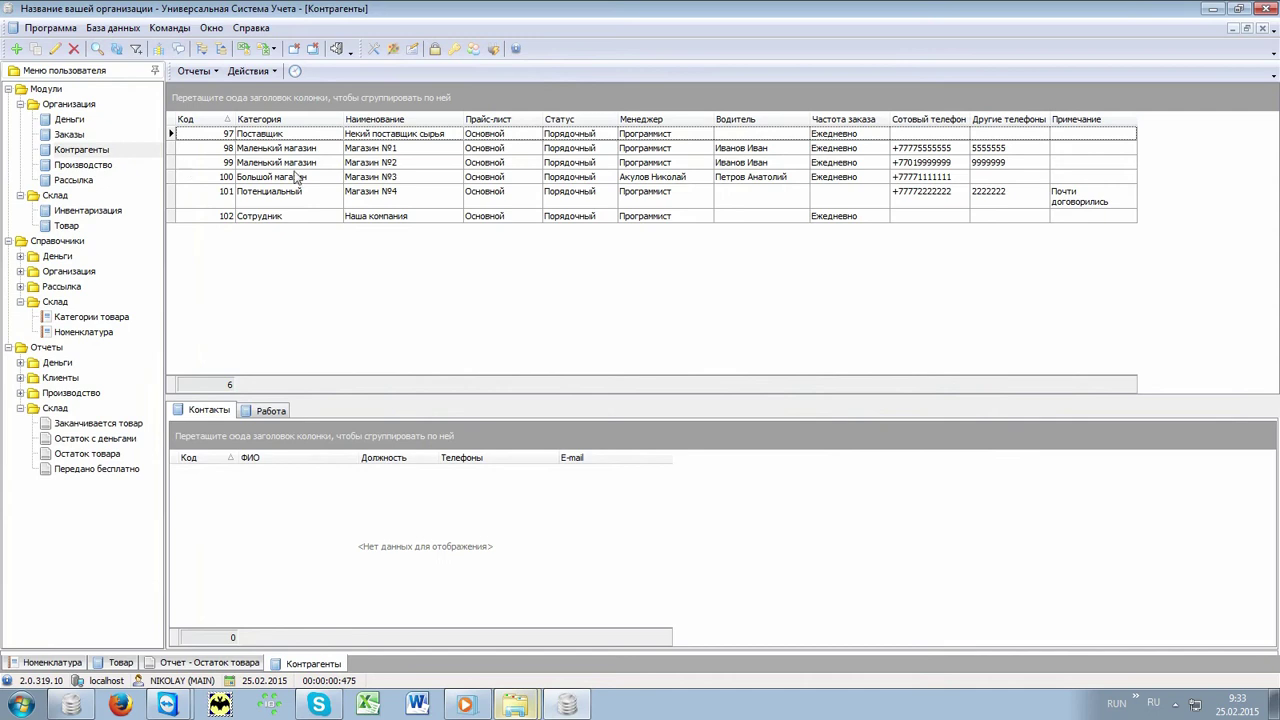
{"action": "left_click", "coordinate": [403, 150]}
{"action": "left_click", "coordinate": [403, 162]}
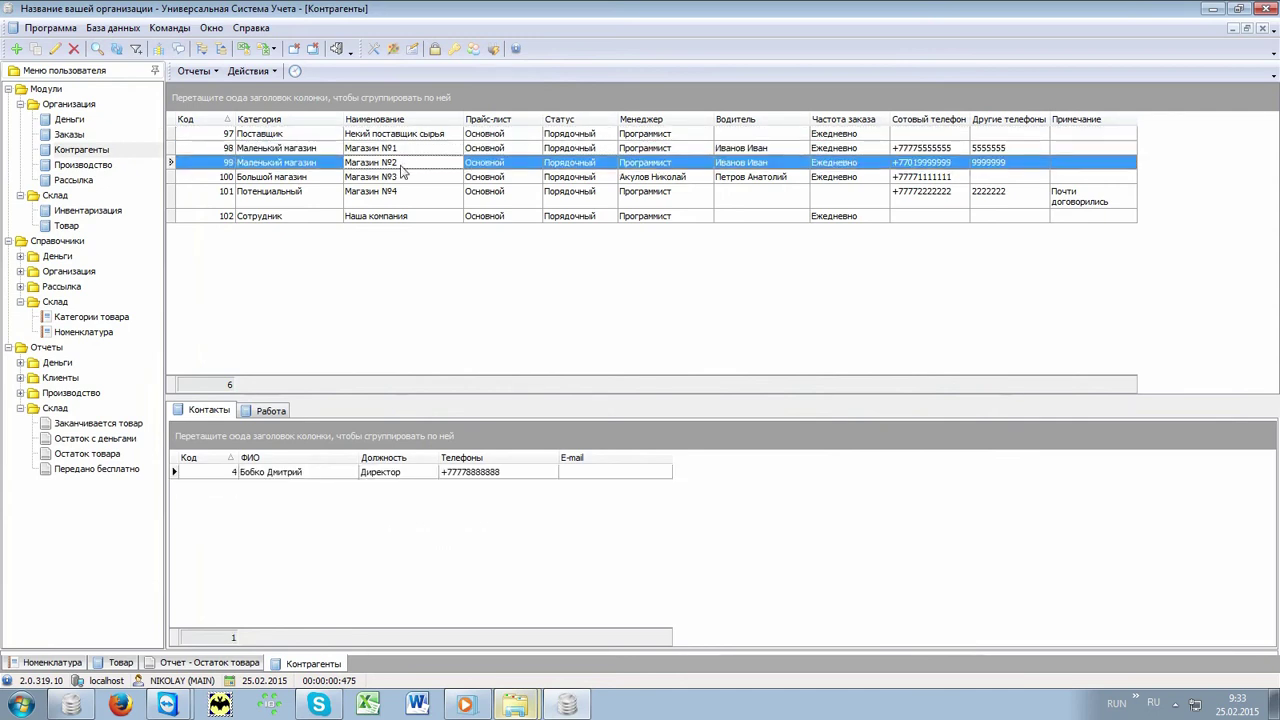
{"action": "left_click", "coordinate": [399, 177]}
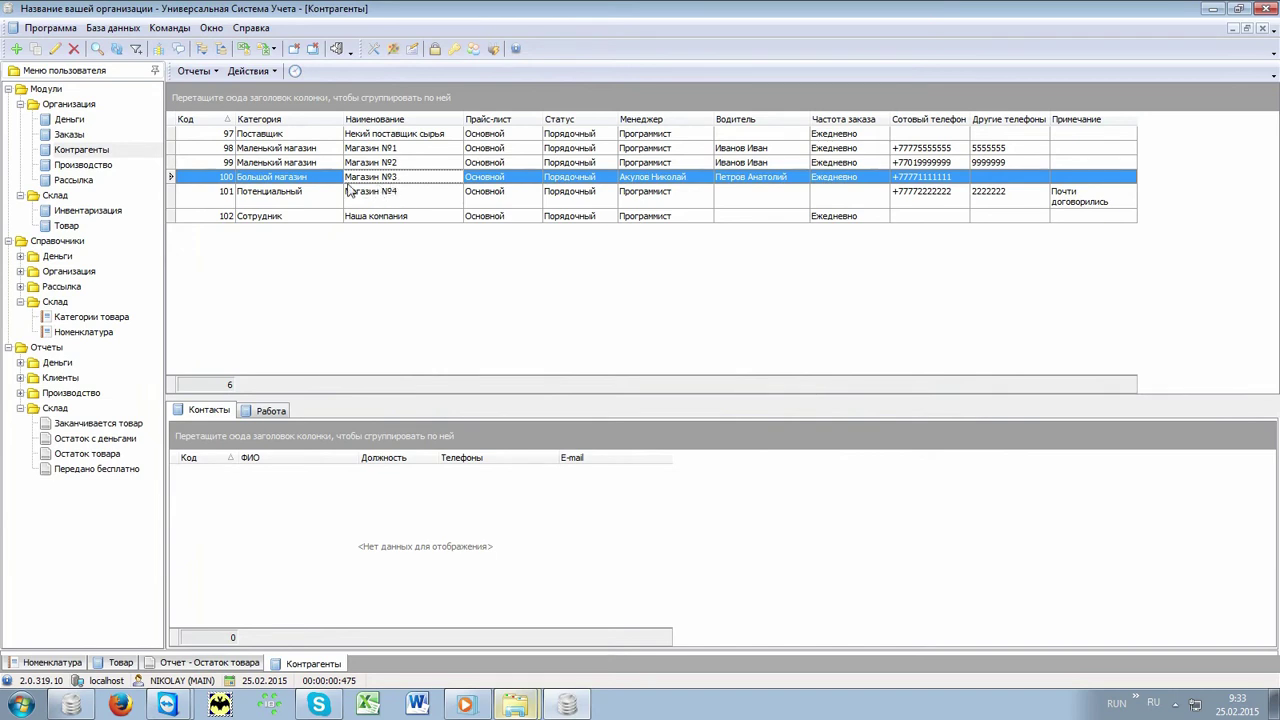
{"action": "left_click", "coordinate": [309, 176]}
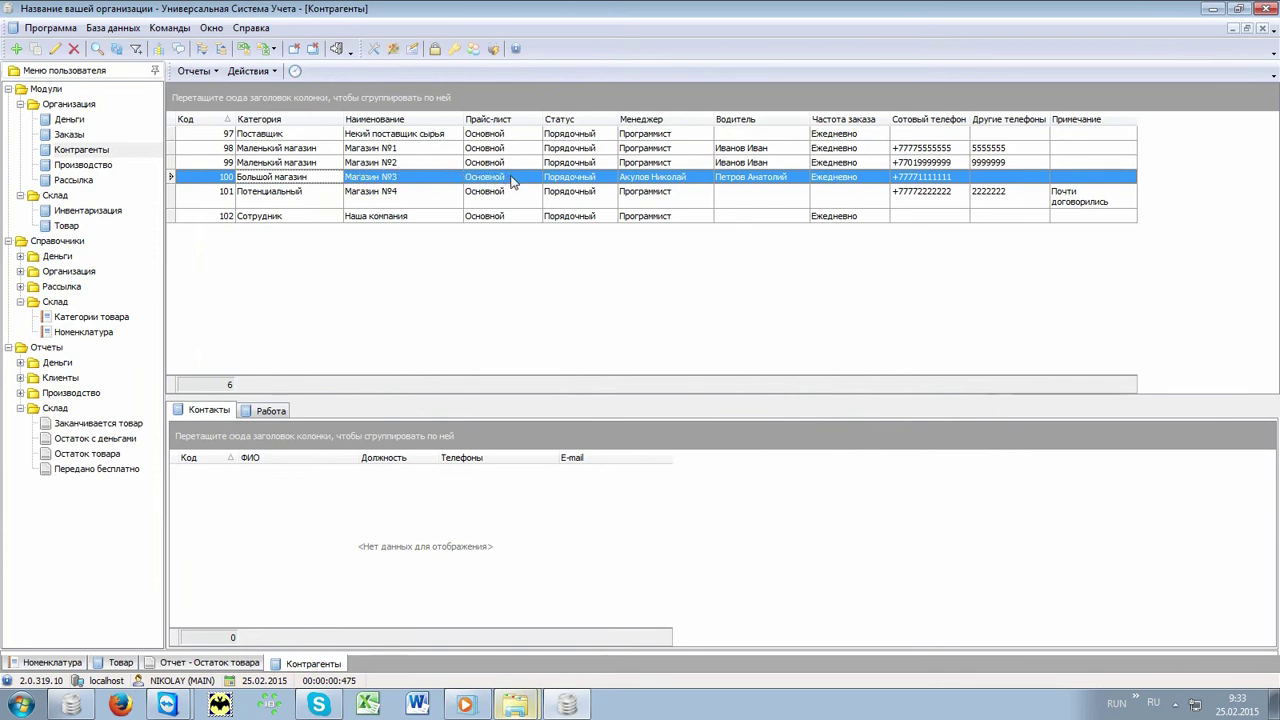
{"action": "left_click", "coordinate": [511, 180]}
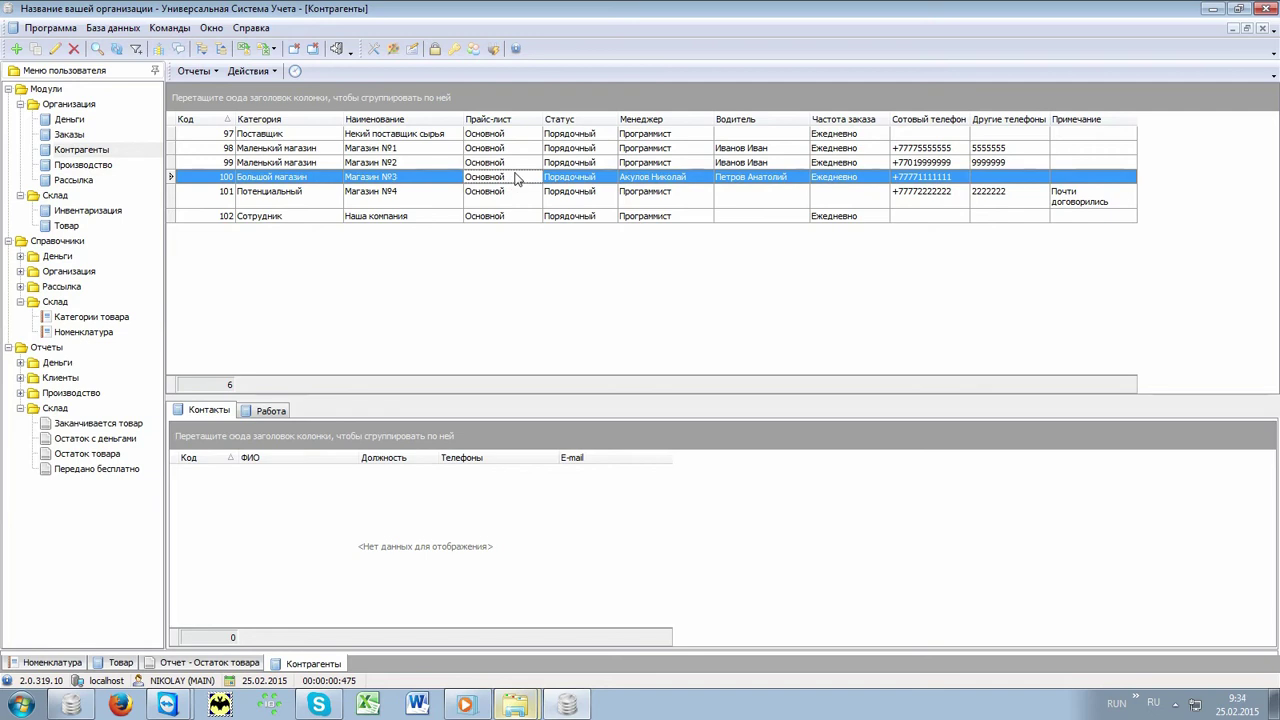
{"action": "left_click", "coordinate": [597, 178]}
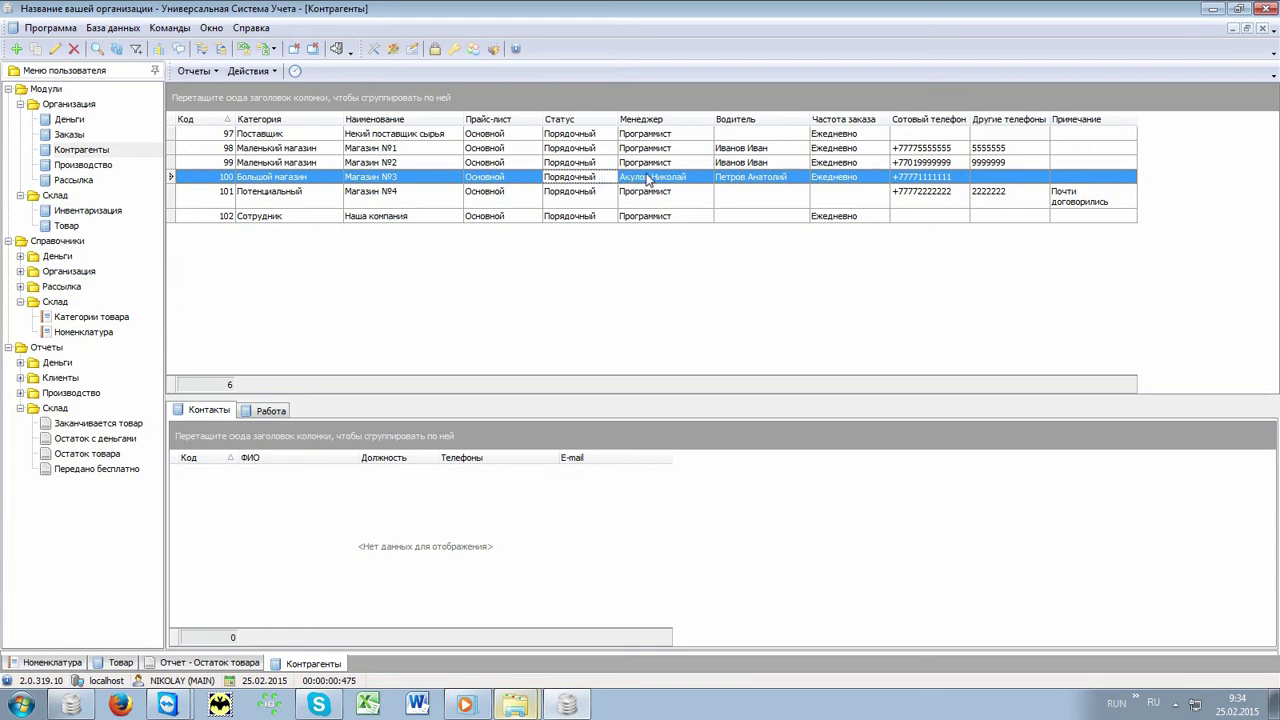
{"action": "left_click", "coordinate": [693, 179]}
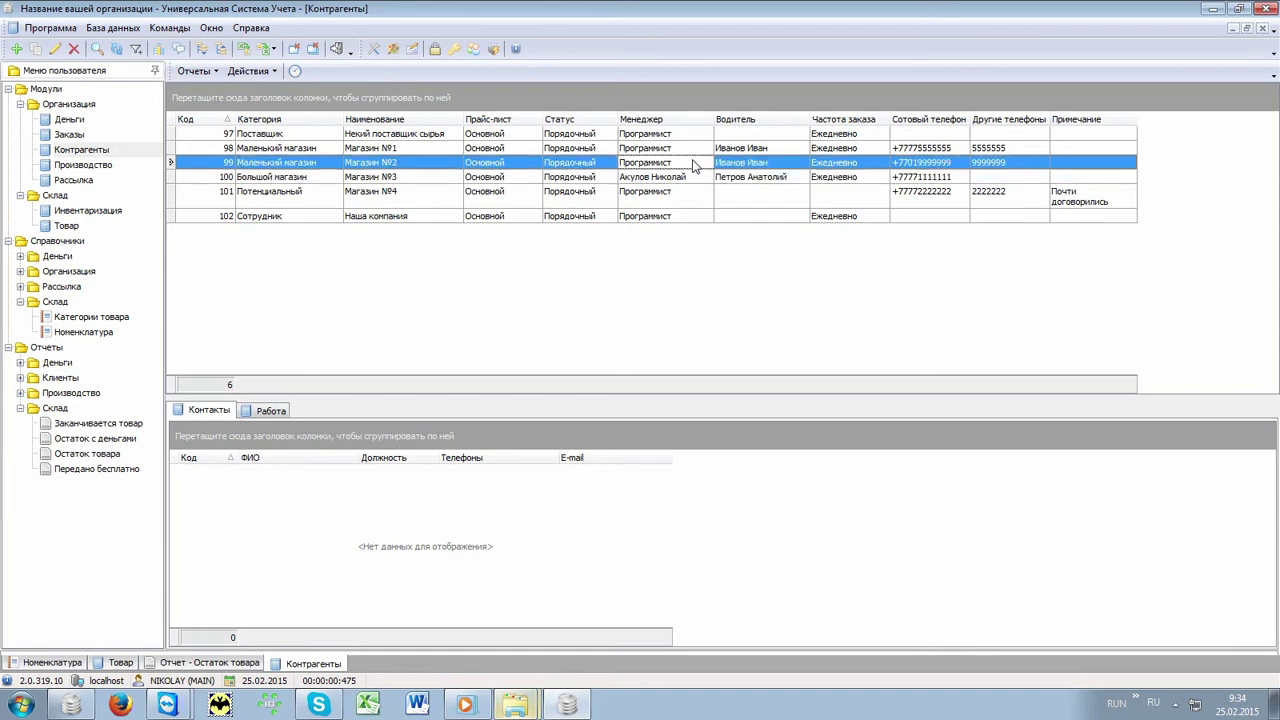
Step: Review Магазин №2's driver and Магазин №1's two contacts, then open the counterparty reports list
{"action": "left_click", "coordinate": [693, 165]}
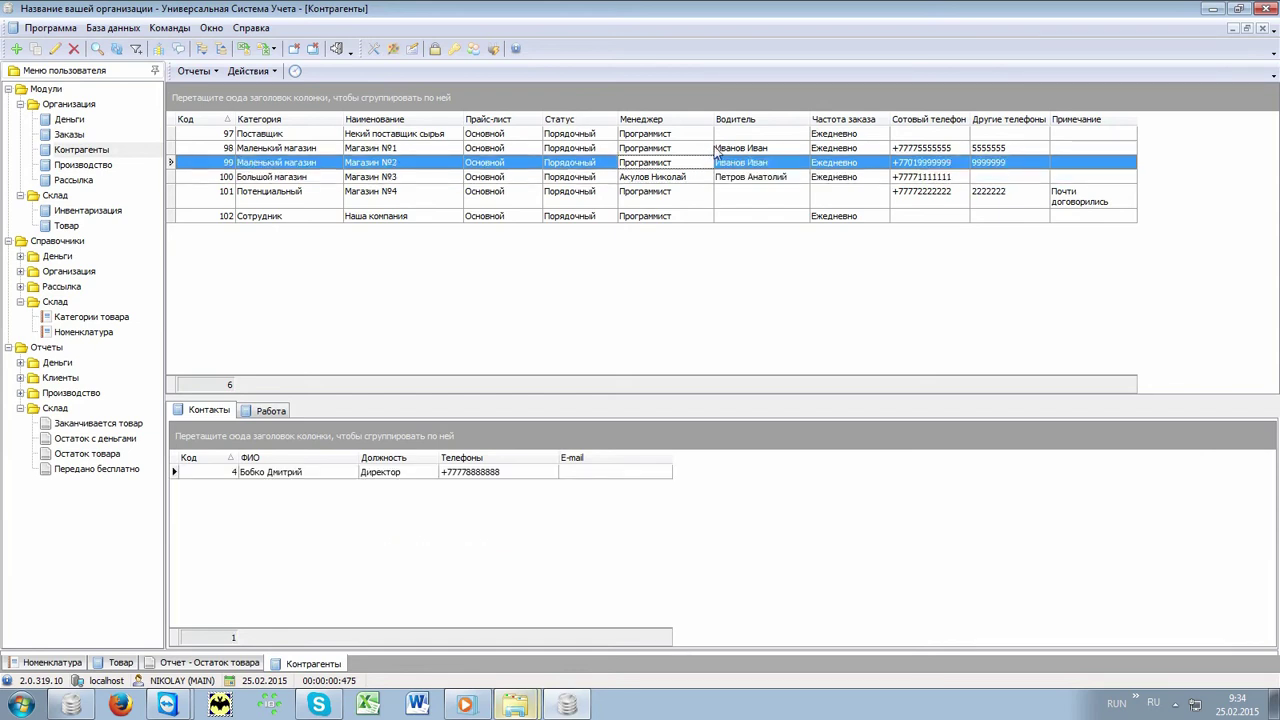
{"action": "left_click", "coordinate": [730, 161]}
{"action": "left_click", "coordinate": [732, 151]}
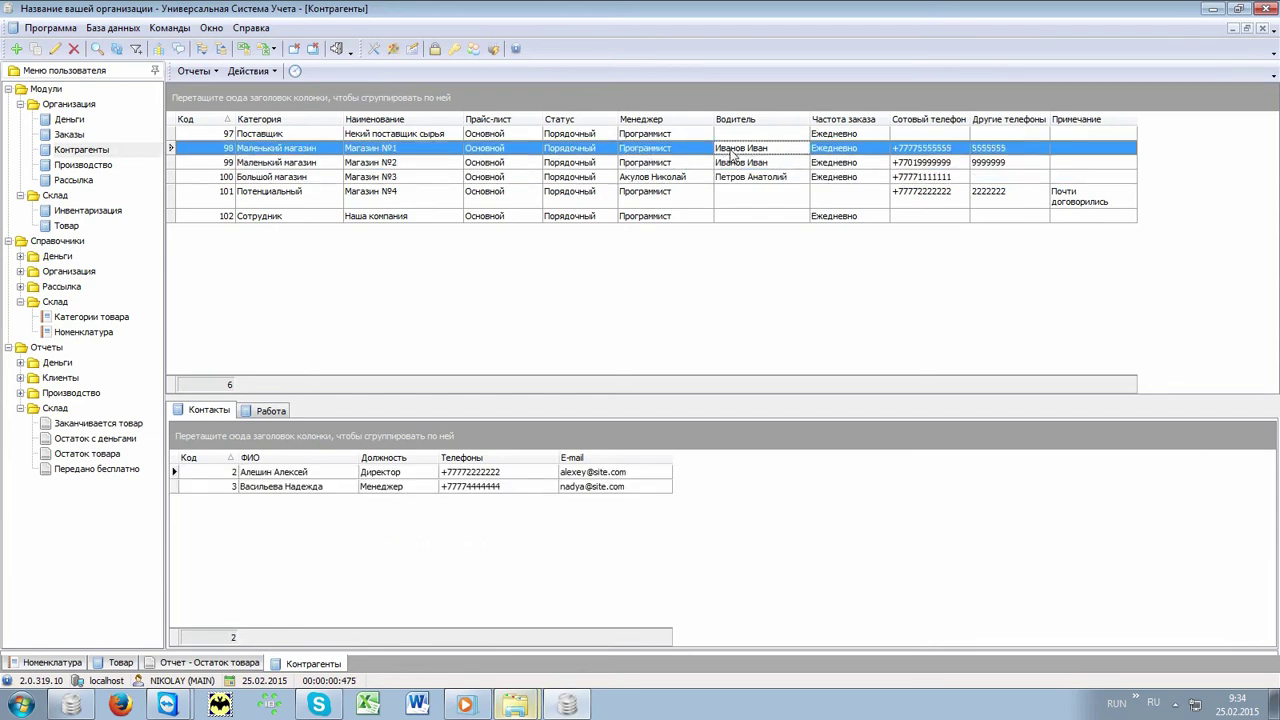
{"action": "left_click", "coordinate": [330, 475]}
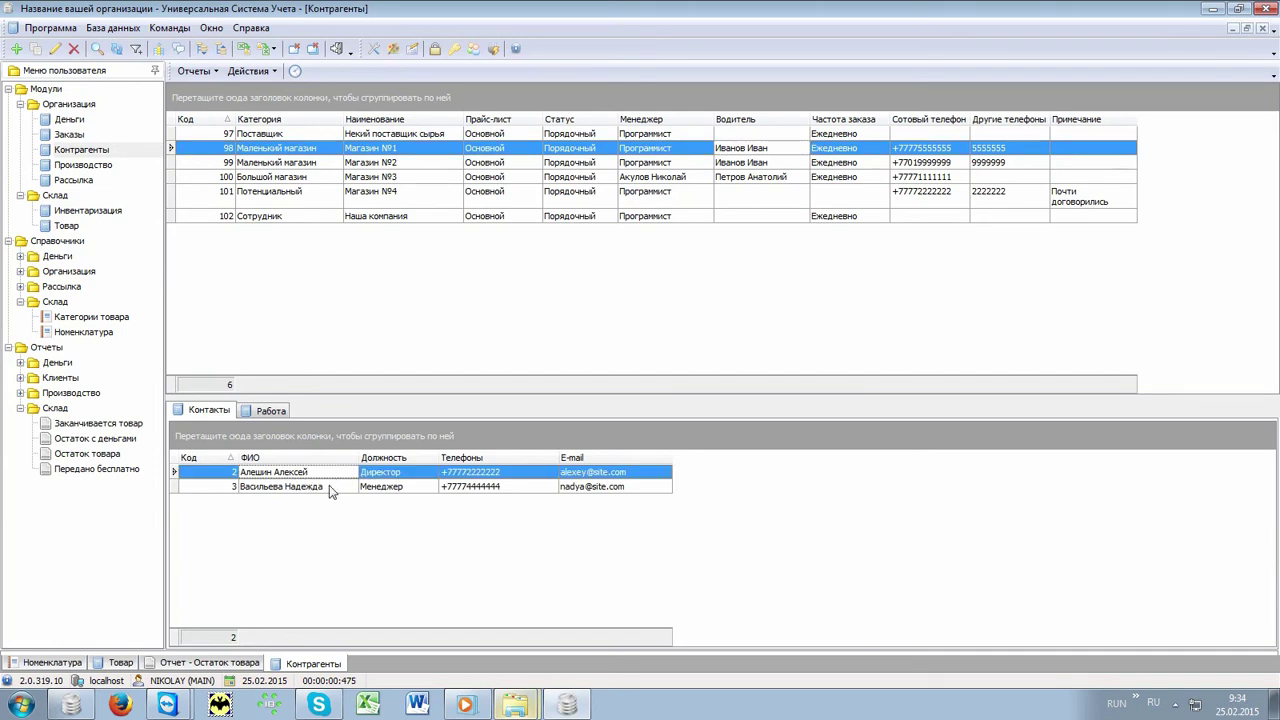
{"action": "left_click", "coordinate": [366, 487]}
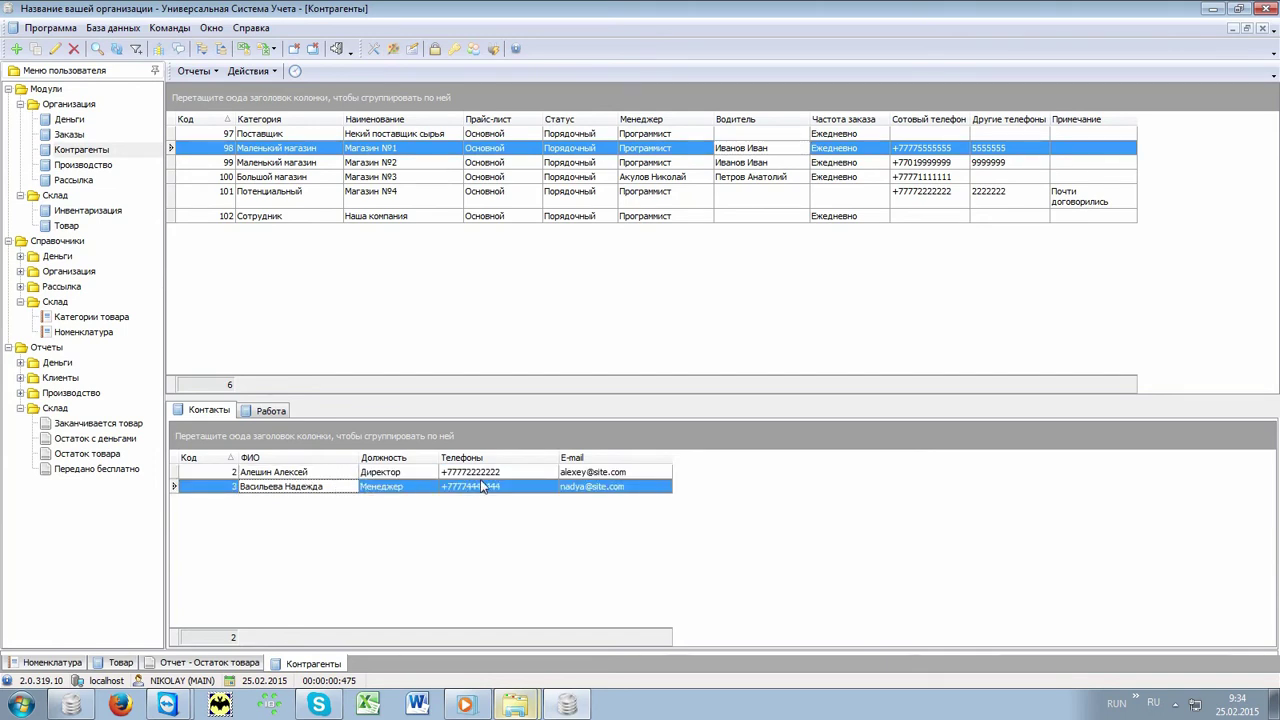
{"action": "left_click", "coordinate": [590, 490]}
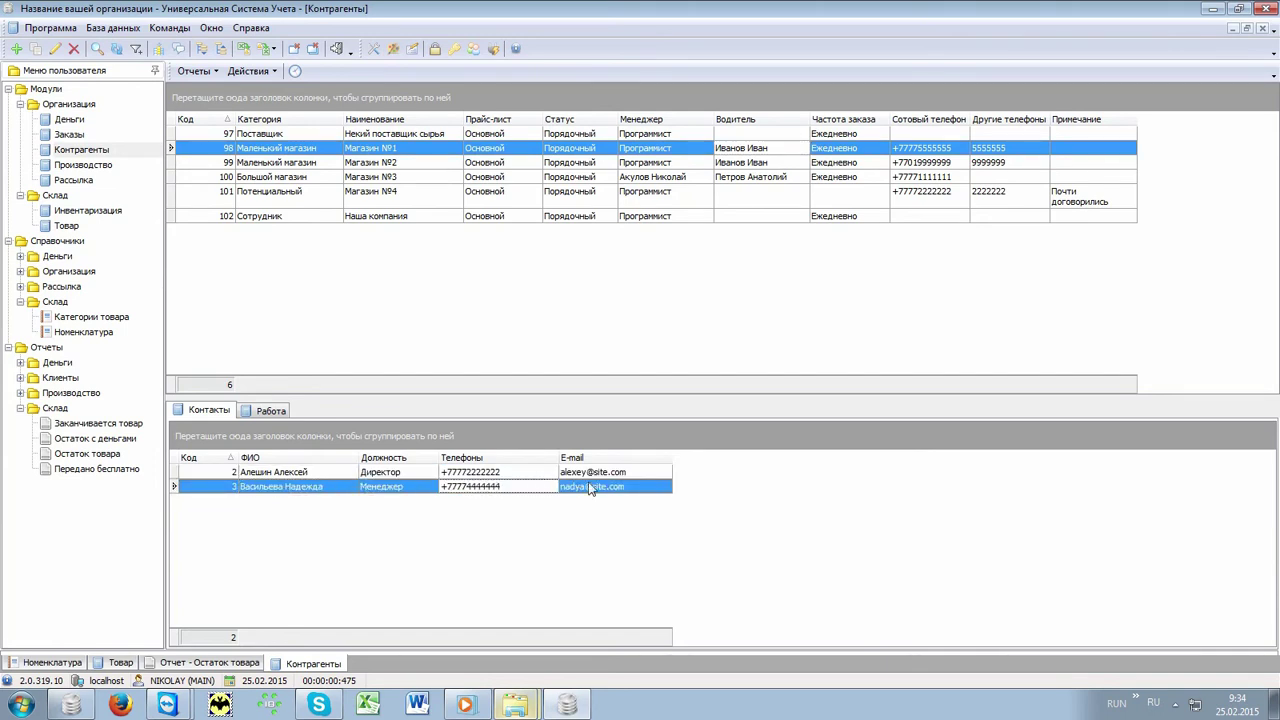
{"action": "left_click", "coordinate": [392, 150]}
{"action": "left_click", "coordinate": [200, 76]}
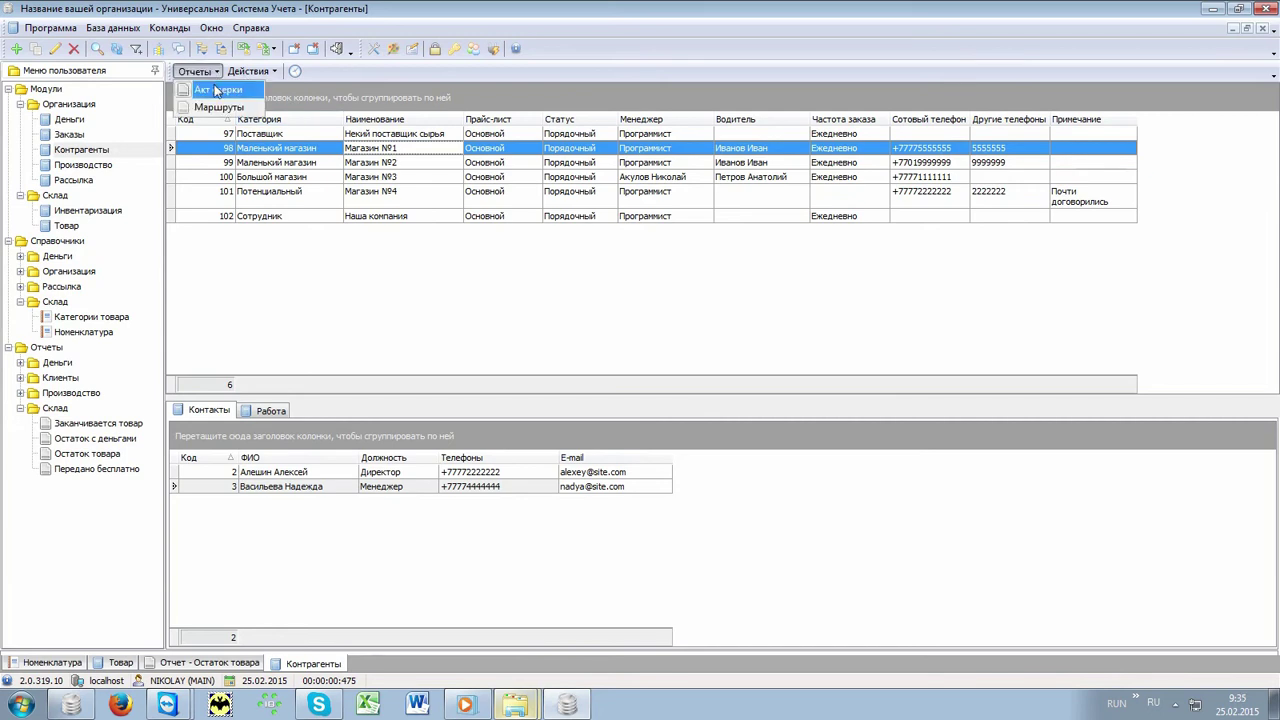
Step: Generate and close Магазин №1's Акт сверки for 01.02–28.02.2015, then select Магазин №4
{"action": "left_click", "coordinate": [215, 84]}
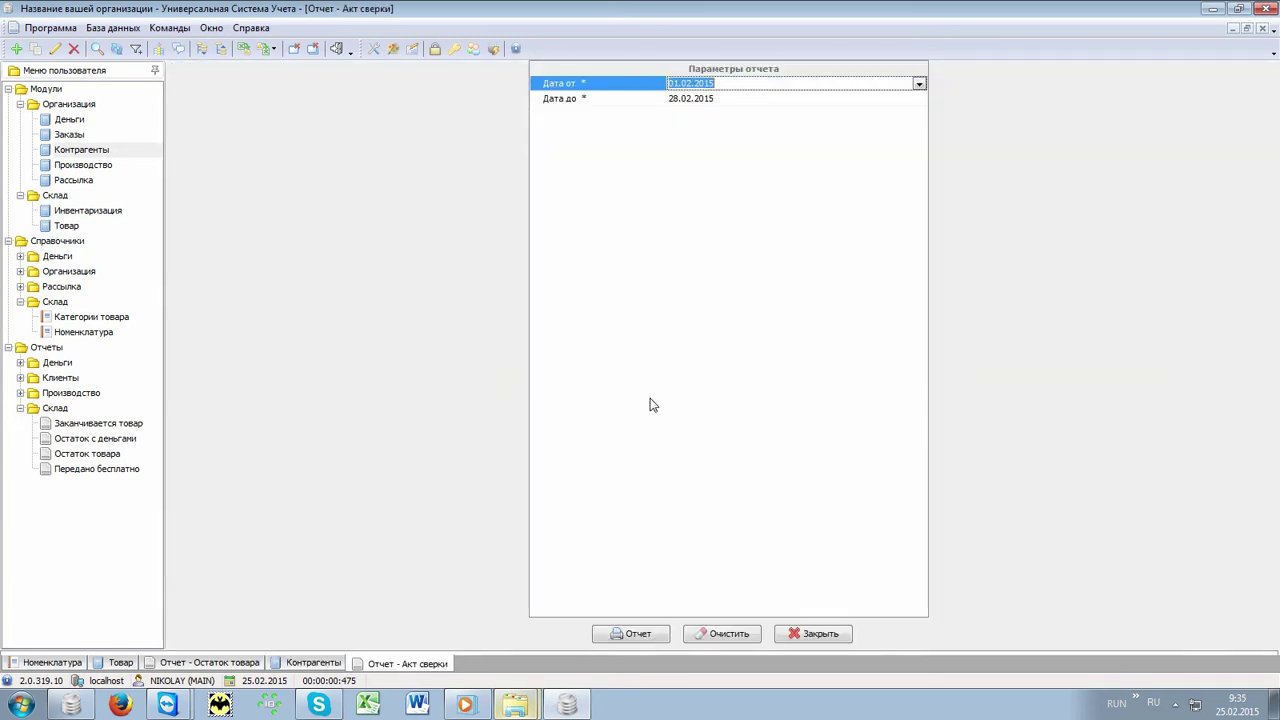
{"action": "left_click", "coordinate": [648, 632]}
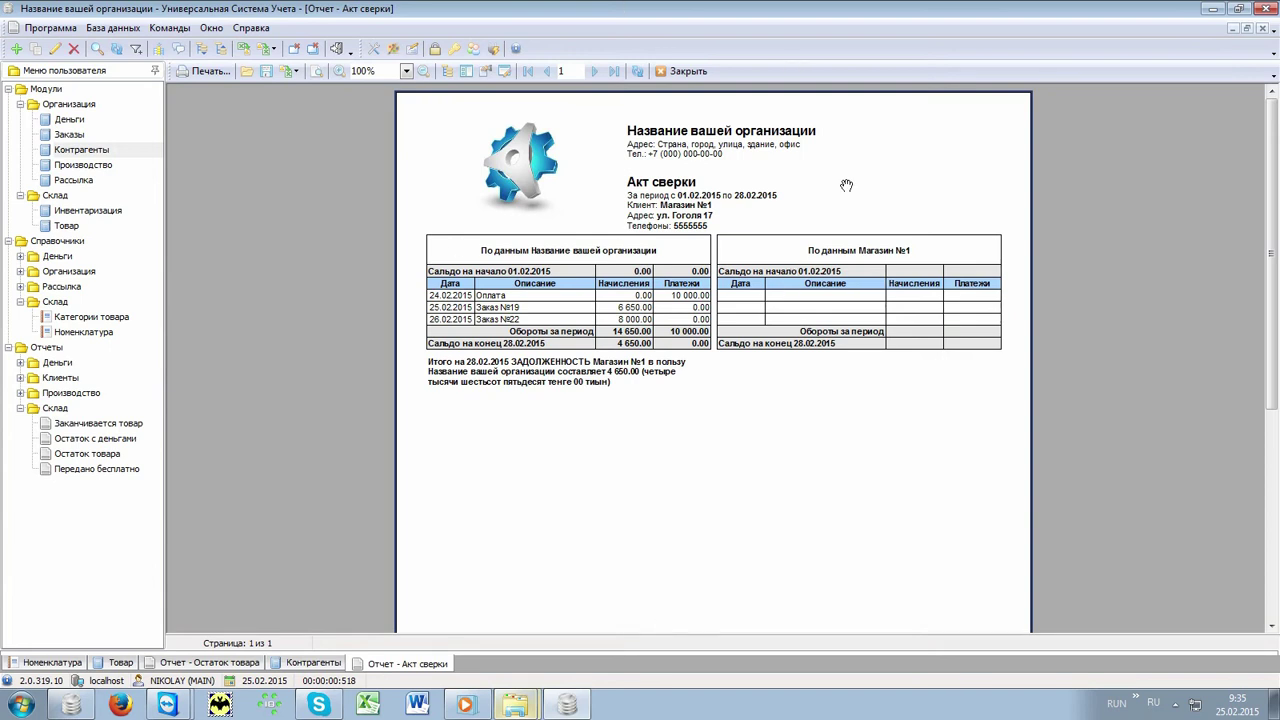
{"action": "left_click", "coordinate": [680, 71]}
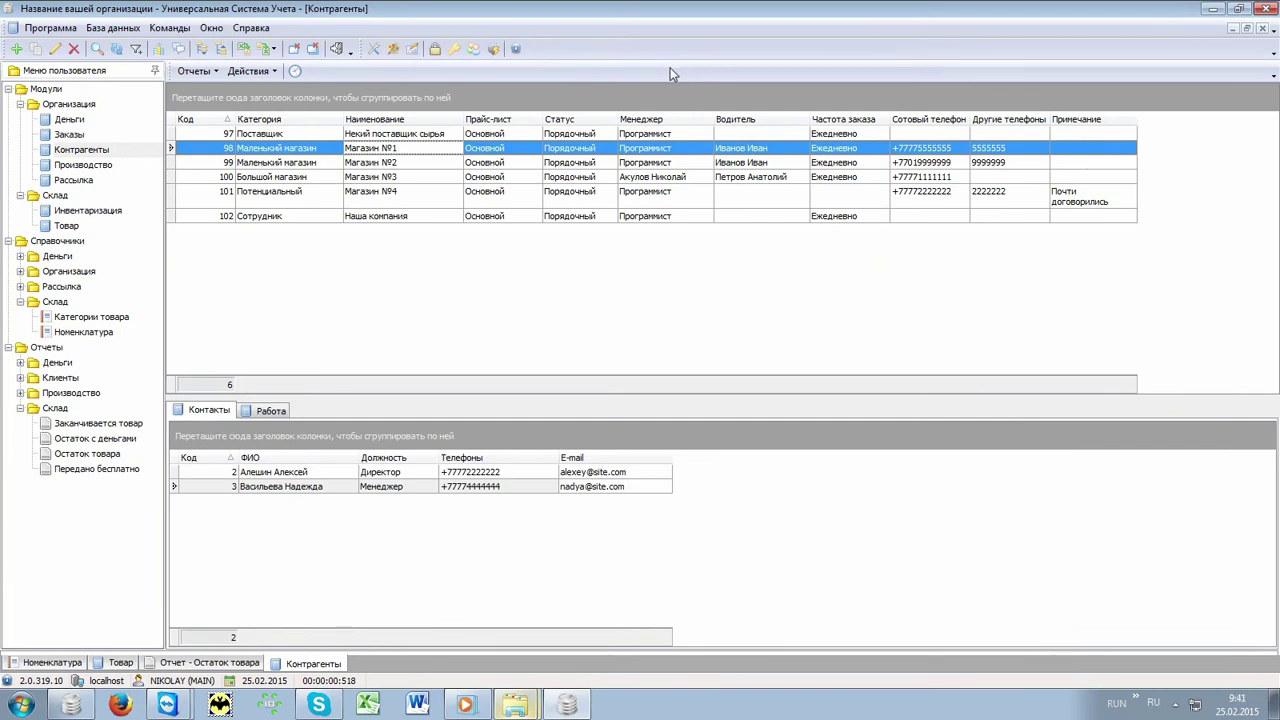
{"action": "left_click", "coordinate": [391, 204]}
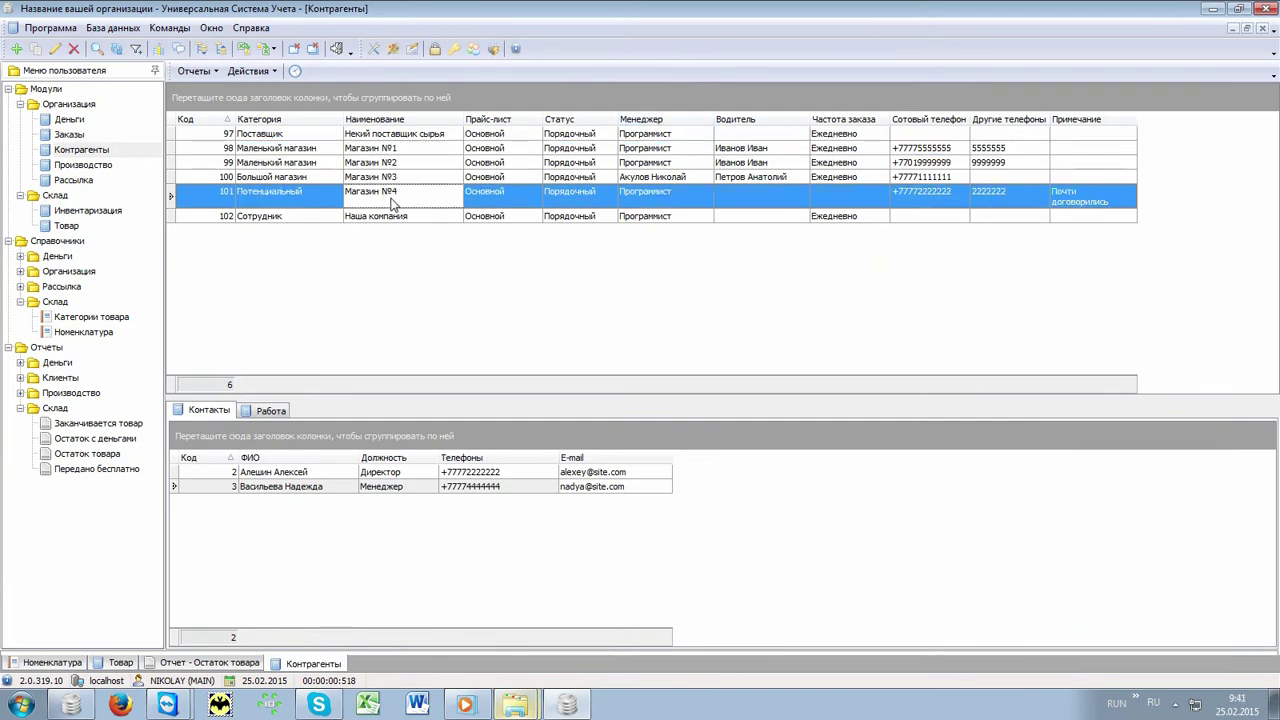
Step: Review Магазин №4's work log entries, including the pending Напомнить reminder
{"action": "left_click", "coordinate": [268, 411]}
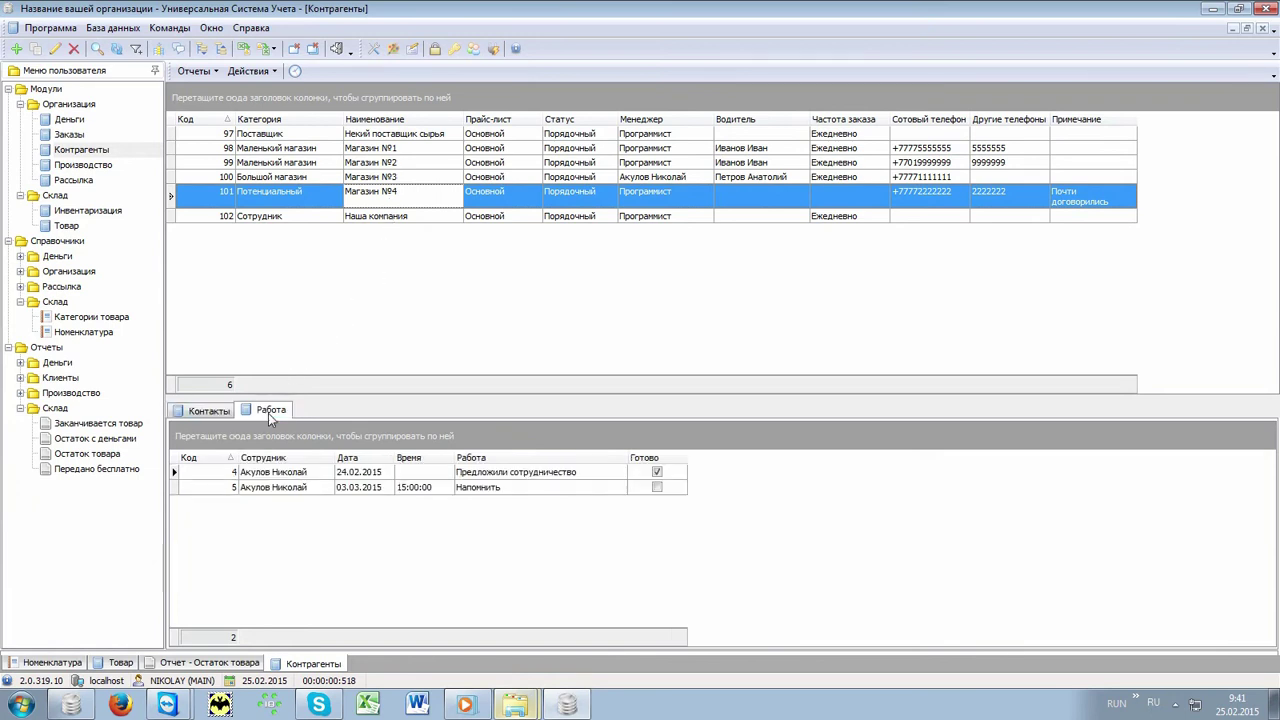
{"action": "left_click", "coordinate": [276, 472]}
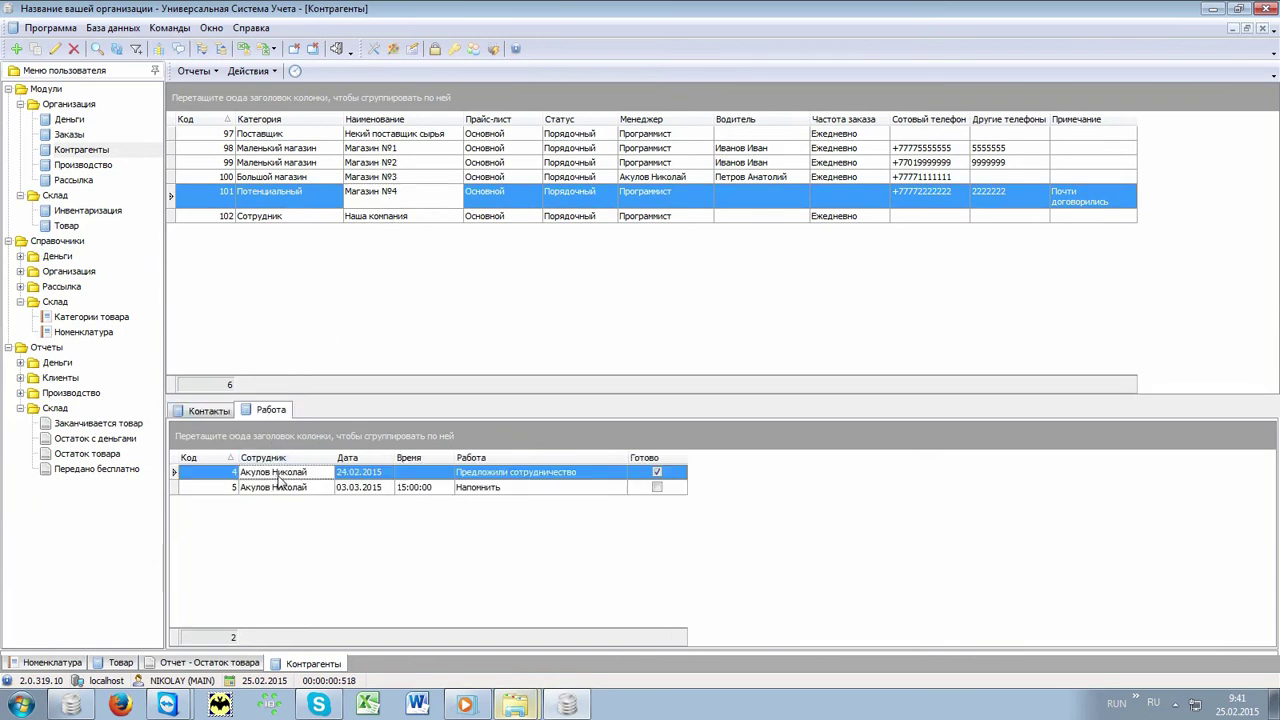
{"action": "left_click", "coordinate": [518, 476]}
{"action": "left_click", "coordinate": [517, 490]}
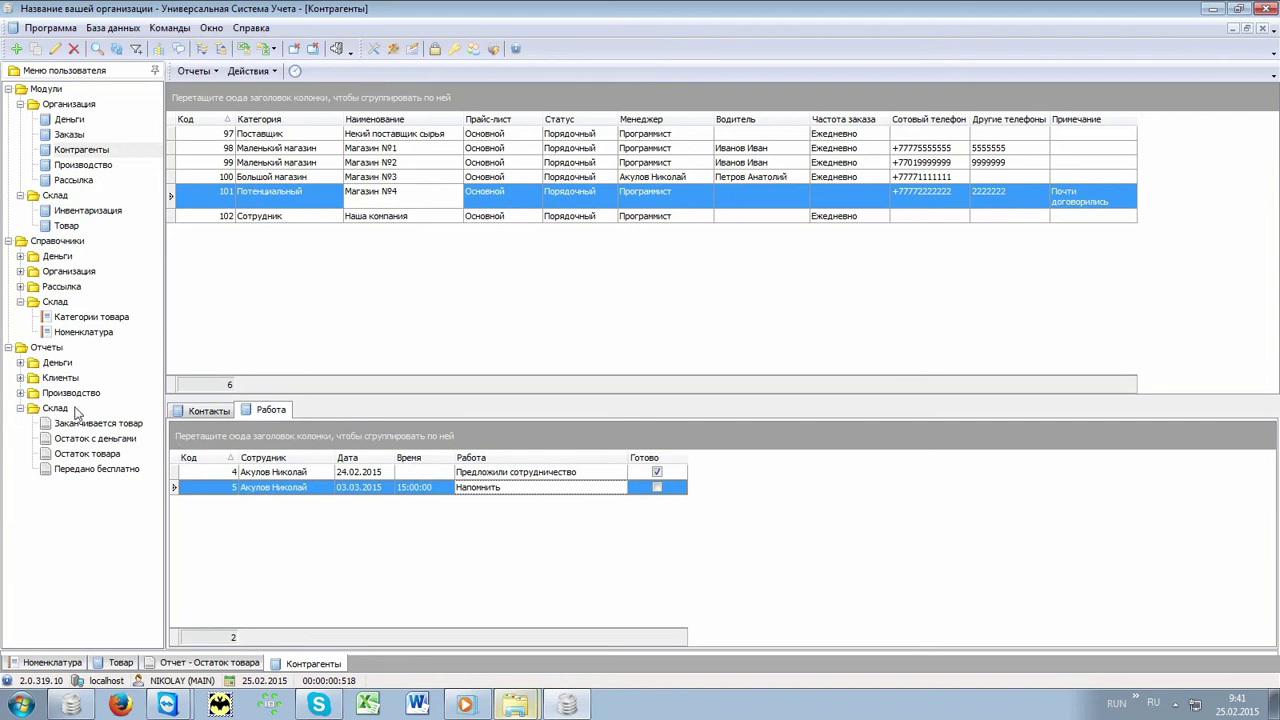
Step: Generate and close the Работа с клиентами report for 03.03.2015
{"action": "left_click", "coordinate": [21, 379]}
{"action": "left_click", "coordinate": [104, 409]}
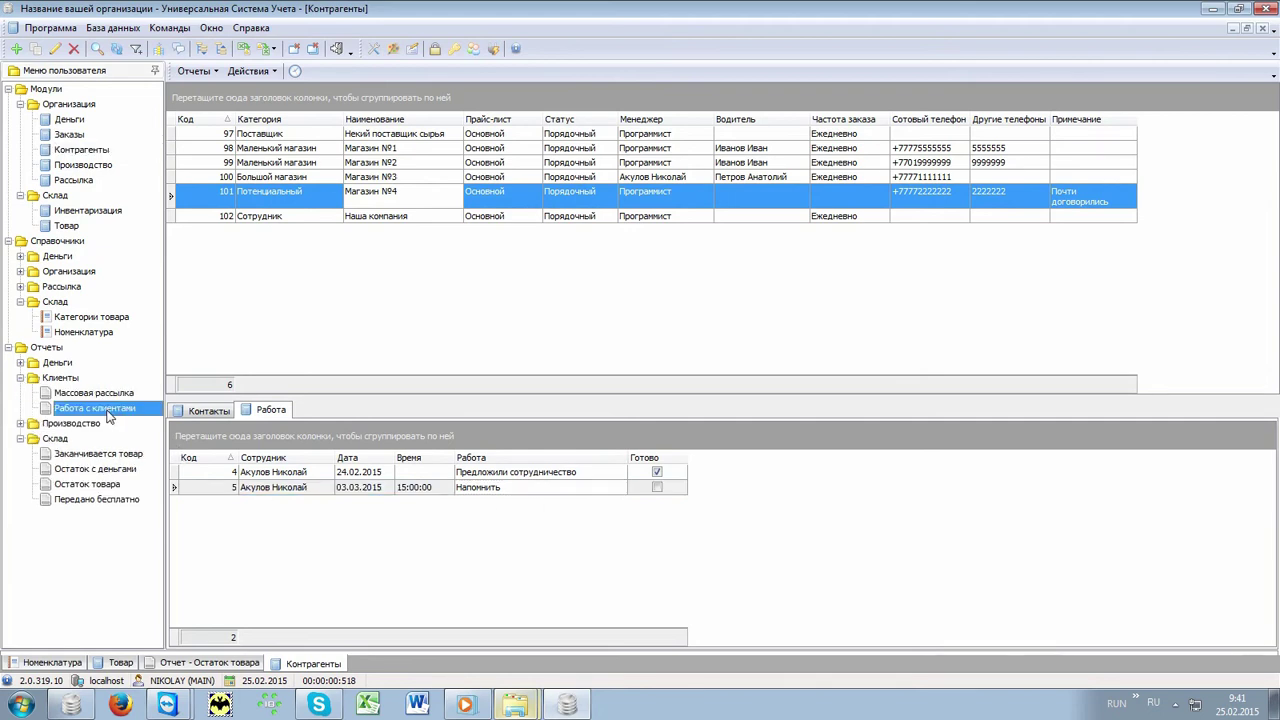
{"action": "double_click", "coordinate": [106, 409]}
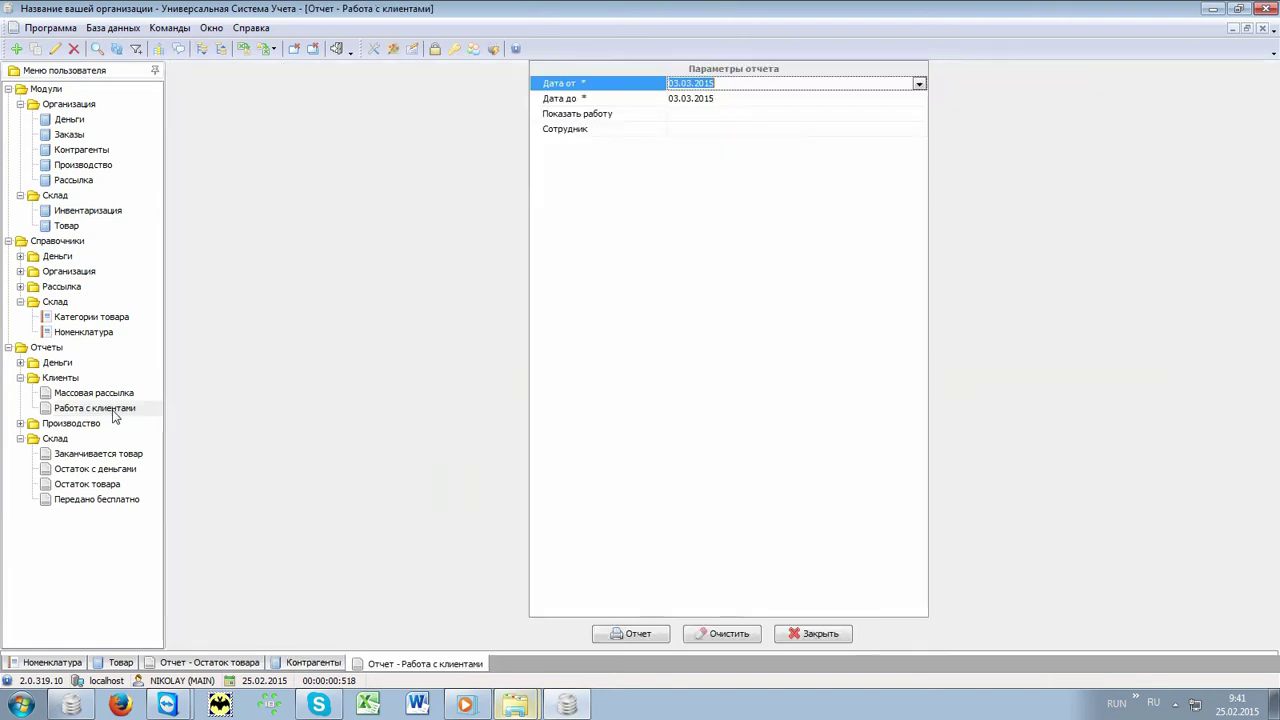
{"action": "left_click", "coordinate": [636, 634]}
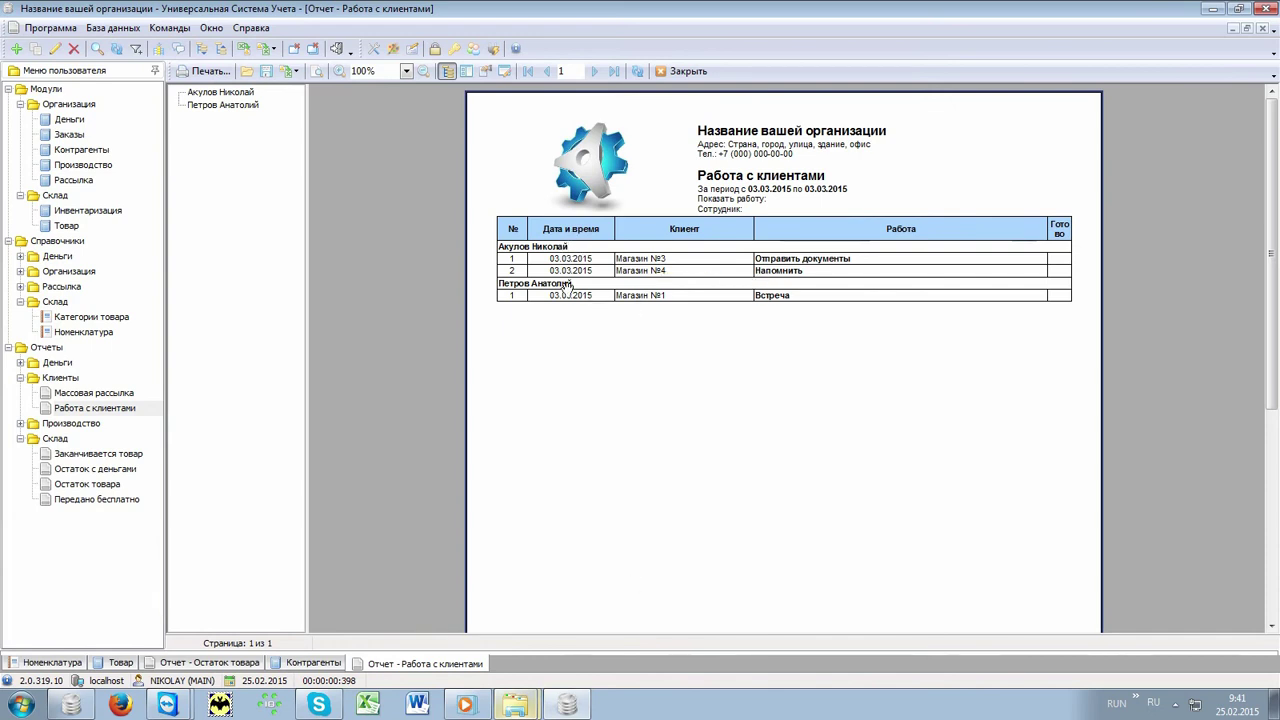
{"action": "left_click", "coordinate": [686, 72]}
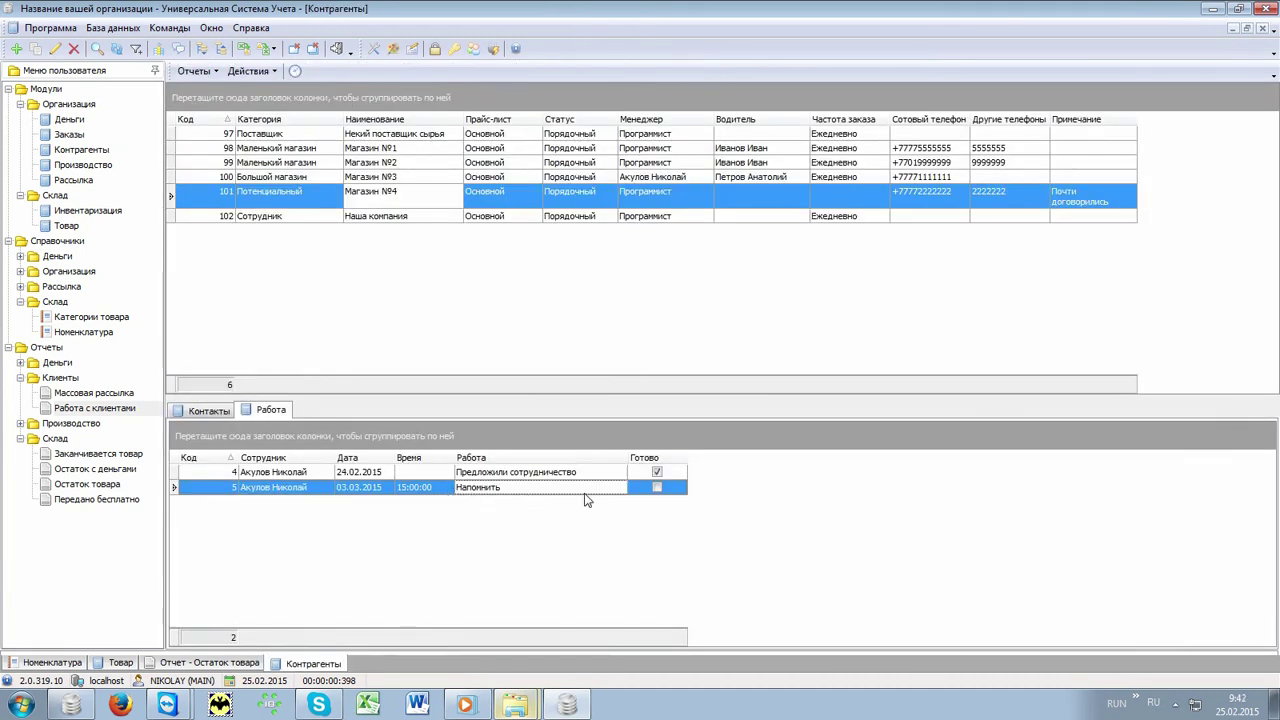
Step: Build the Массовая рассылка list for the Маленький магазин category, then open the Заказы form
{"action": "left_click", "coordinate": [116, 390]}
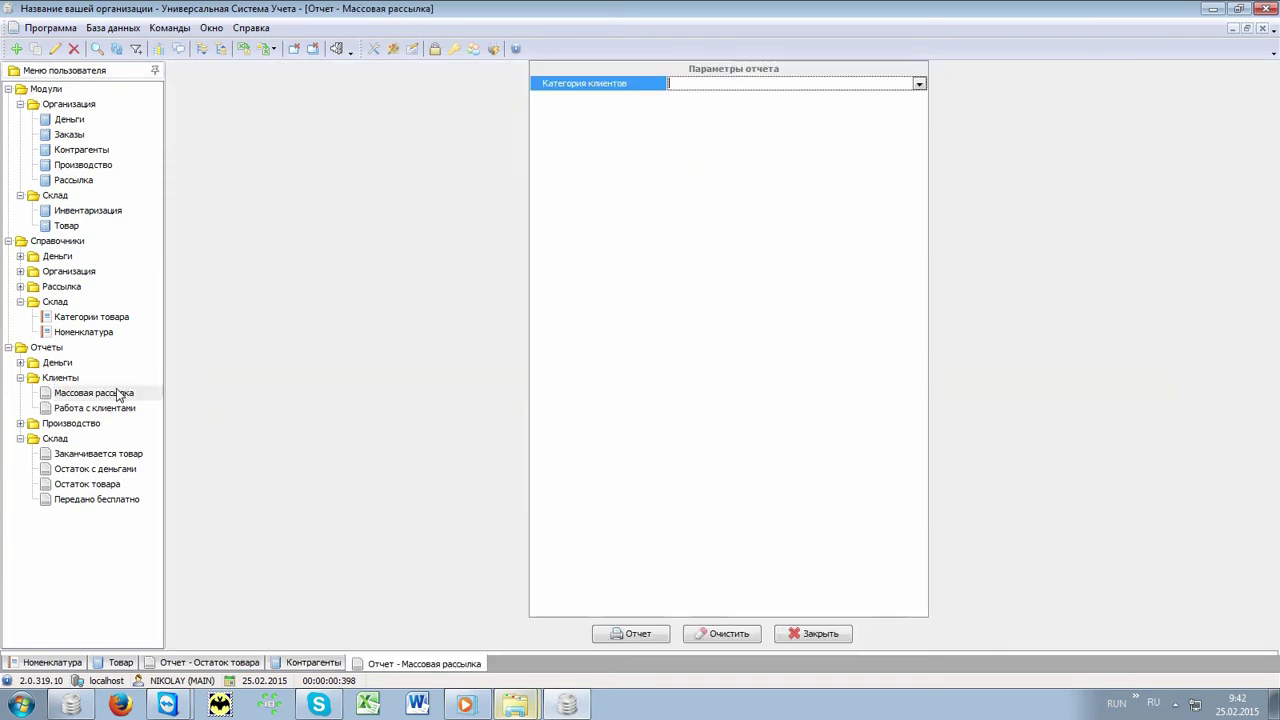
{"action": "left_click", "coordinate": [919, 84]}
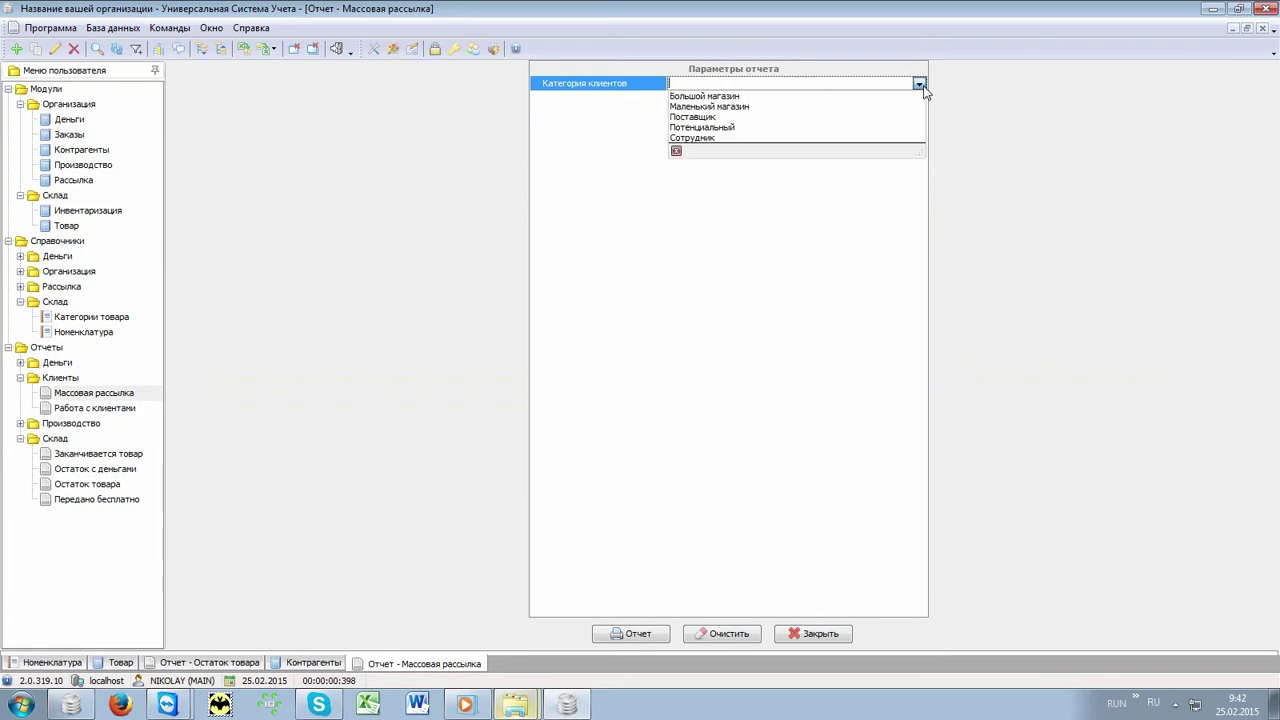
{"action": "left_click", "coordinate": [819, 110]}
{"action": "left_click", "coordinate": [632, 634]}
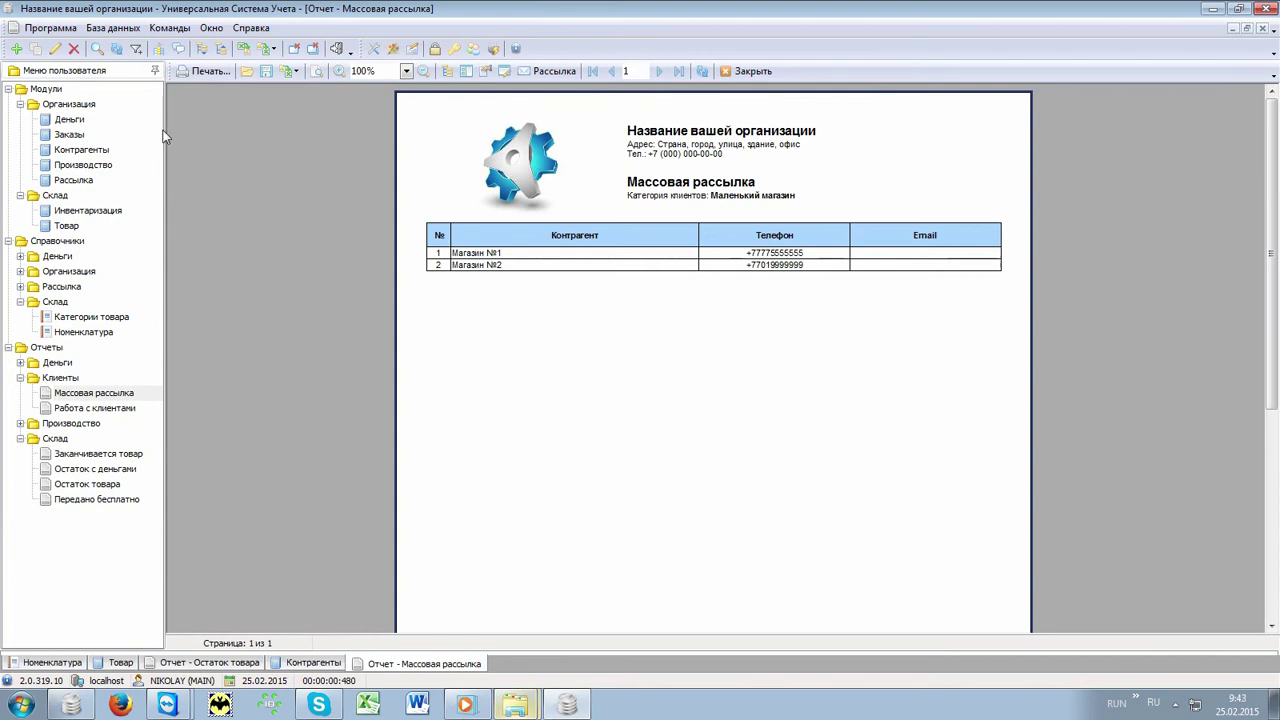
{"action": "double_click", "coordinate": [84, 135]}
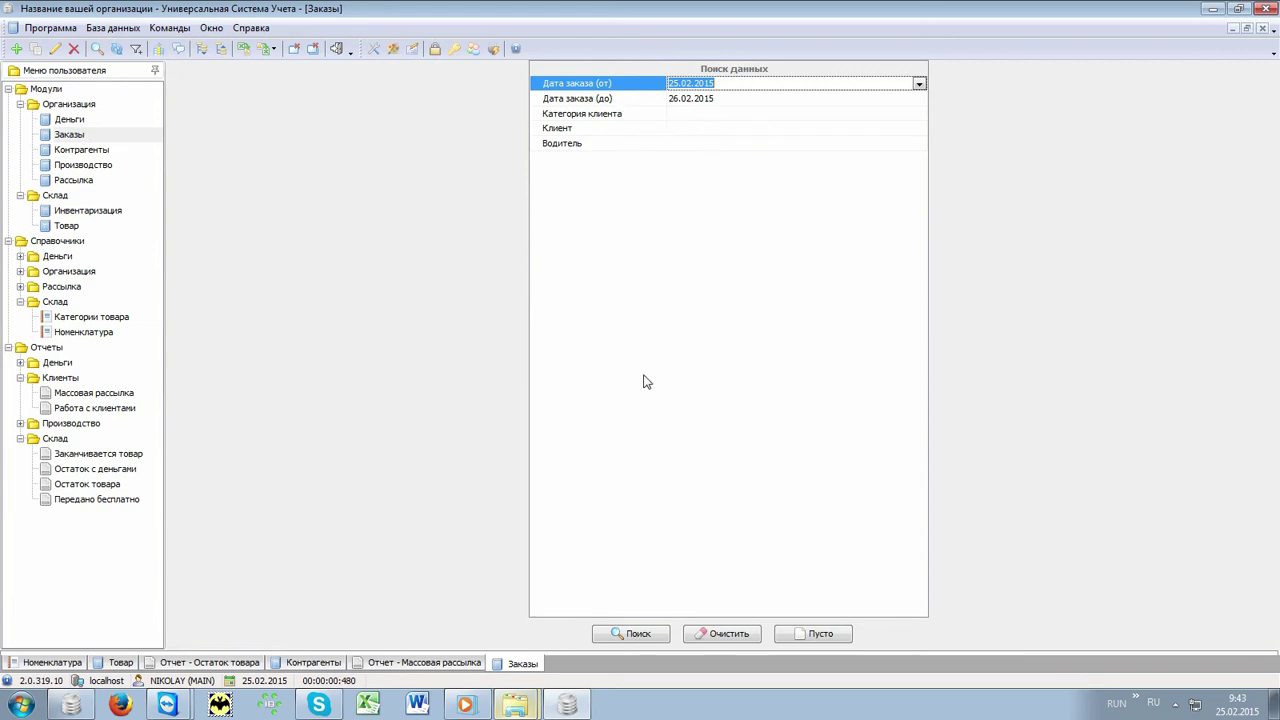
Step: Search orders dated 25.02.2015–26.02.2015 and view the contents of orders 19, 20 and 21
{"action": "left_click", "coordinate": [645, 637]}
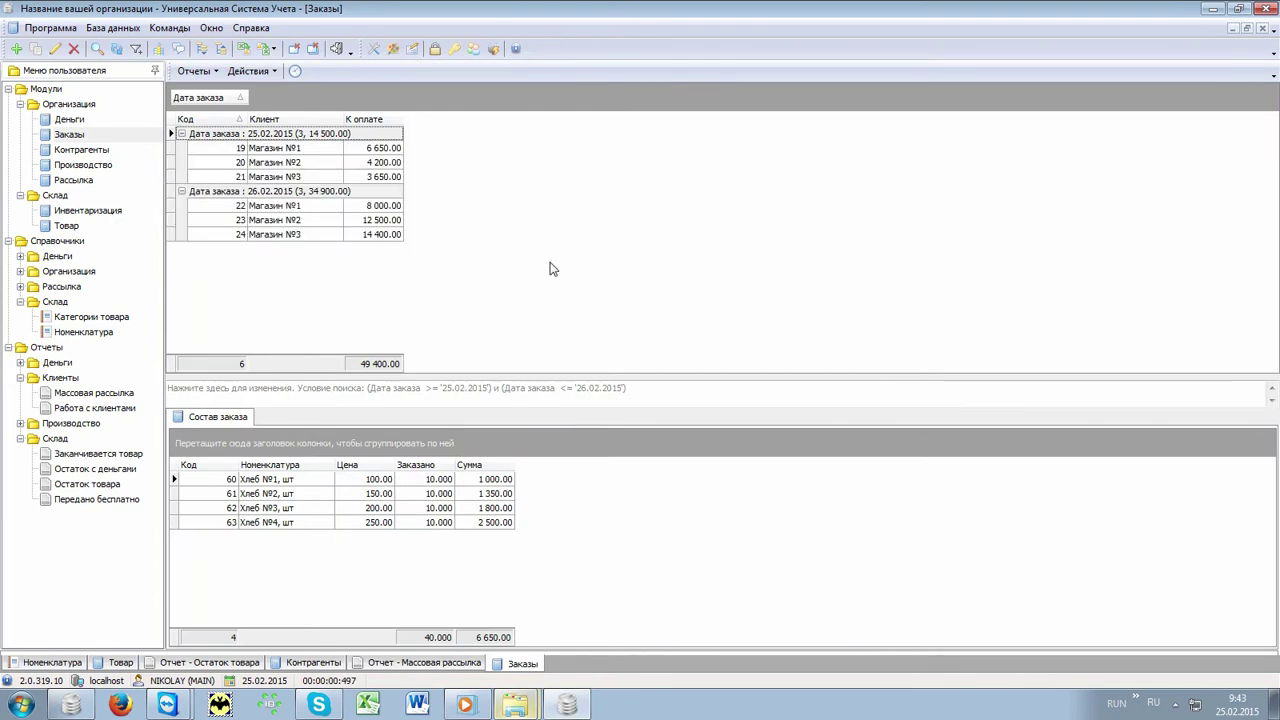
{"action": "left_click", "coordinate": [336, 152]}
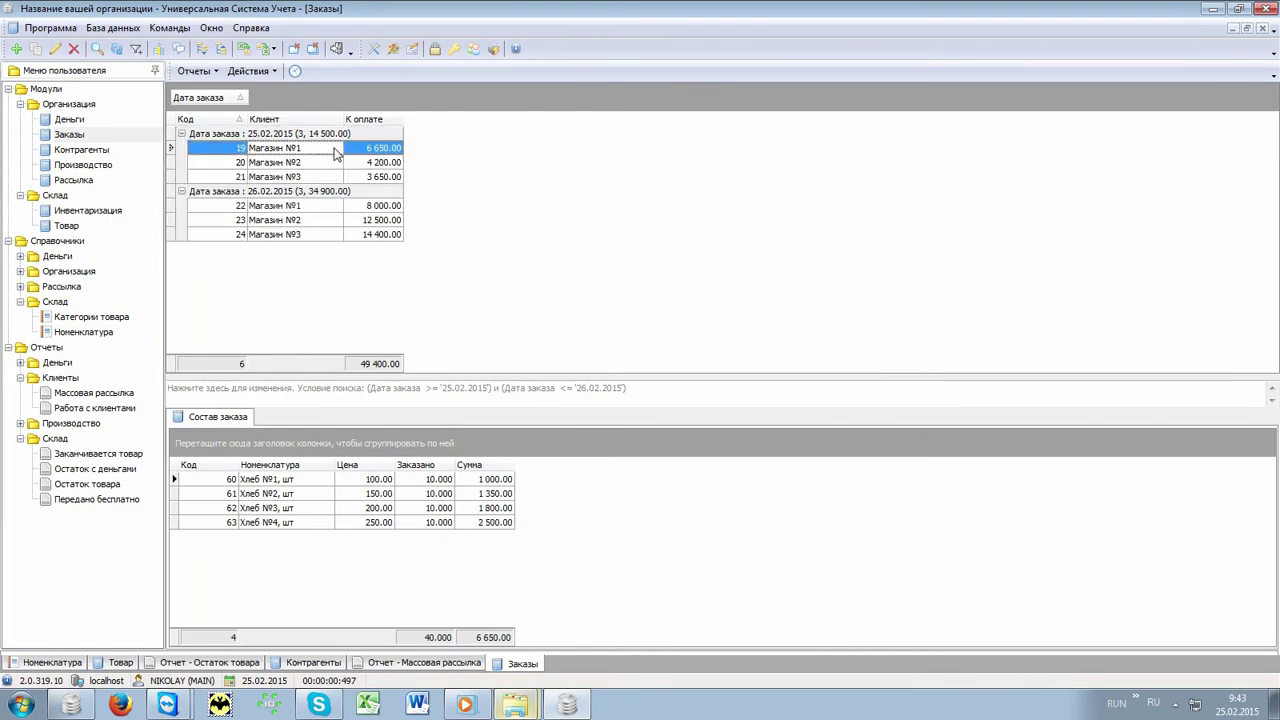
{"action": "left_click", "coordinate": [331, 163]}
{"action": "left_click", "coordinate": [324, 177]}
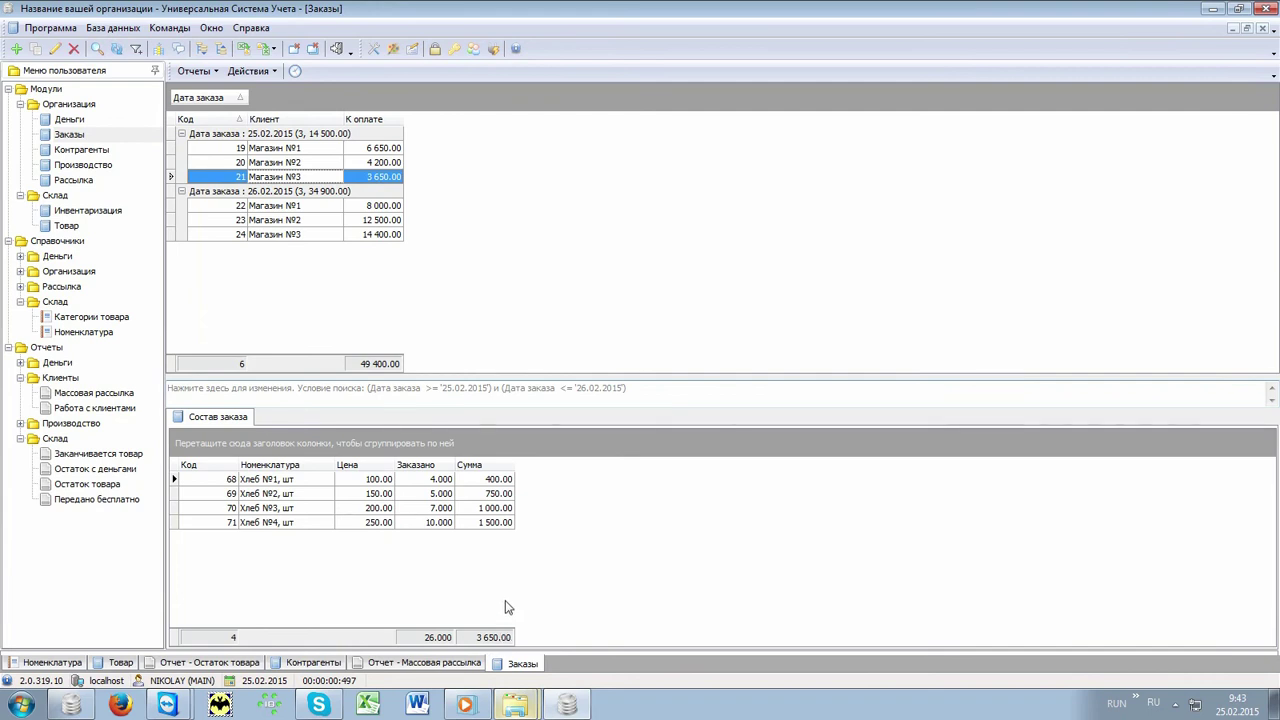
Step: Generate the Ведомость заказов order sheet, then open the Производство module
{"action": "left_click", "coordinate": [195, 71]}
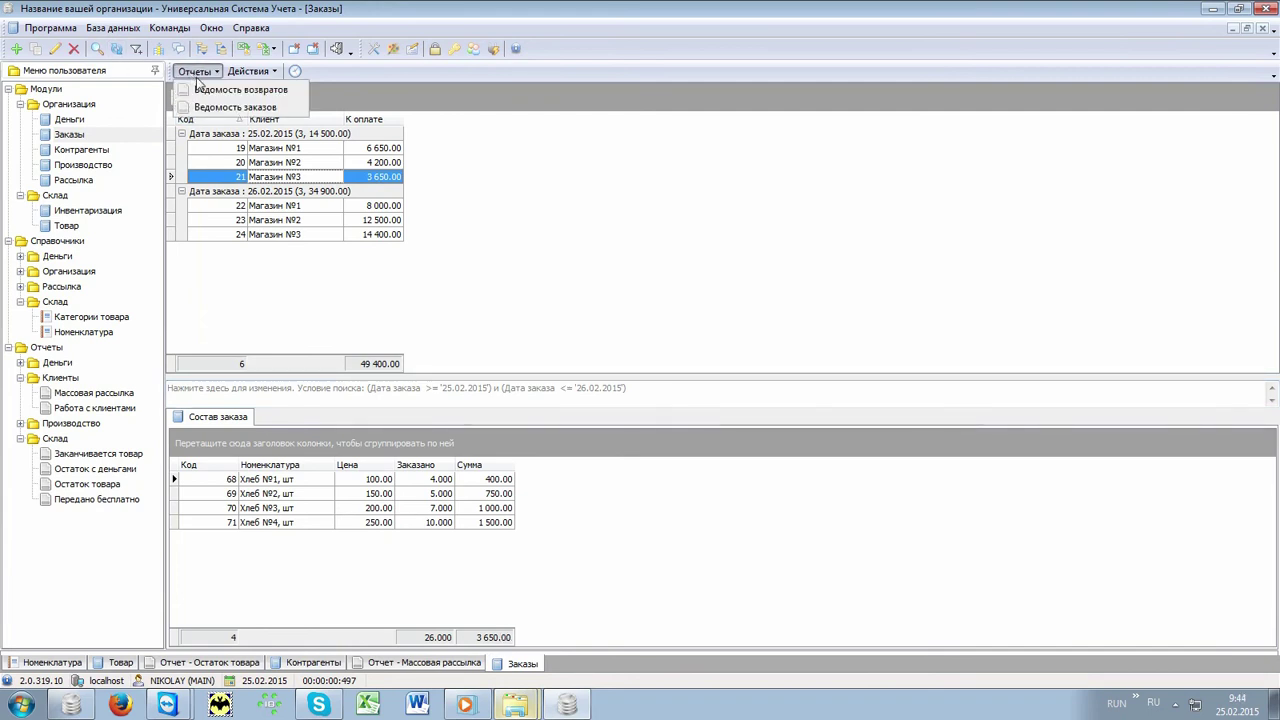
{"action": "left_click", "coordinate": [284, 106]}
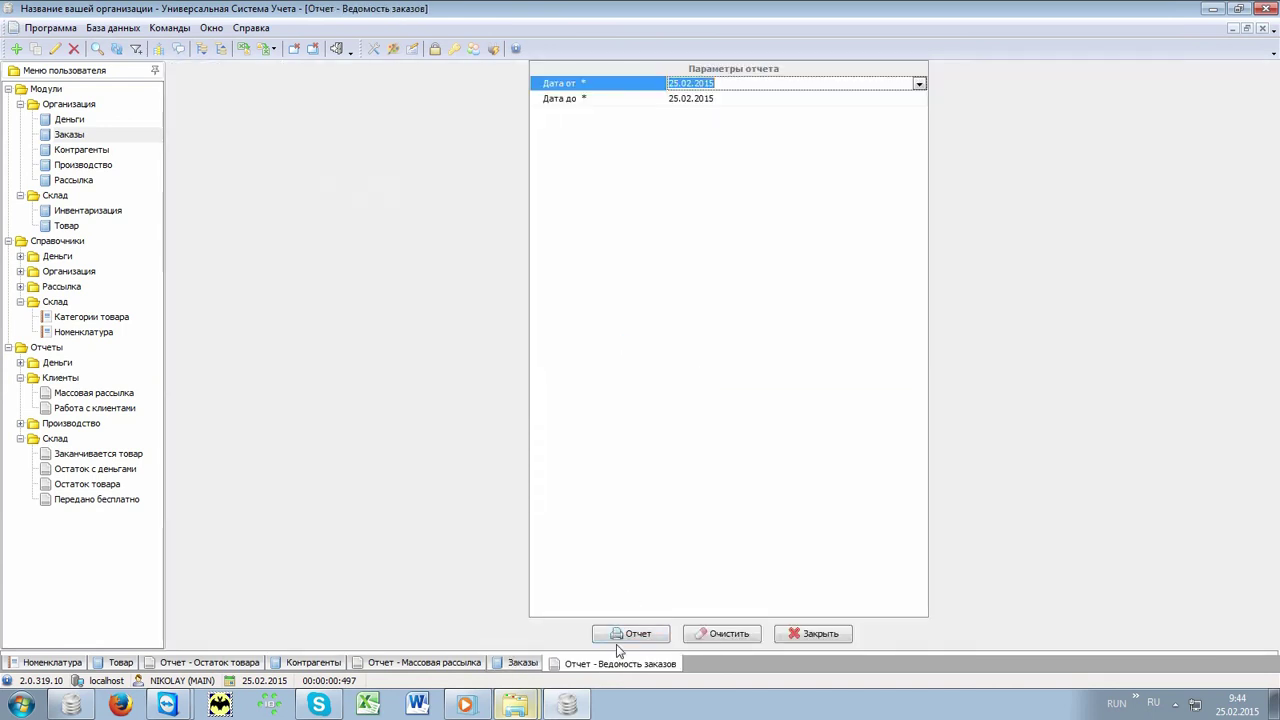
{"action": "left_click", "coordinate": [626, 630]}
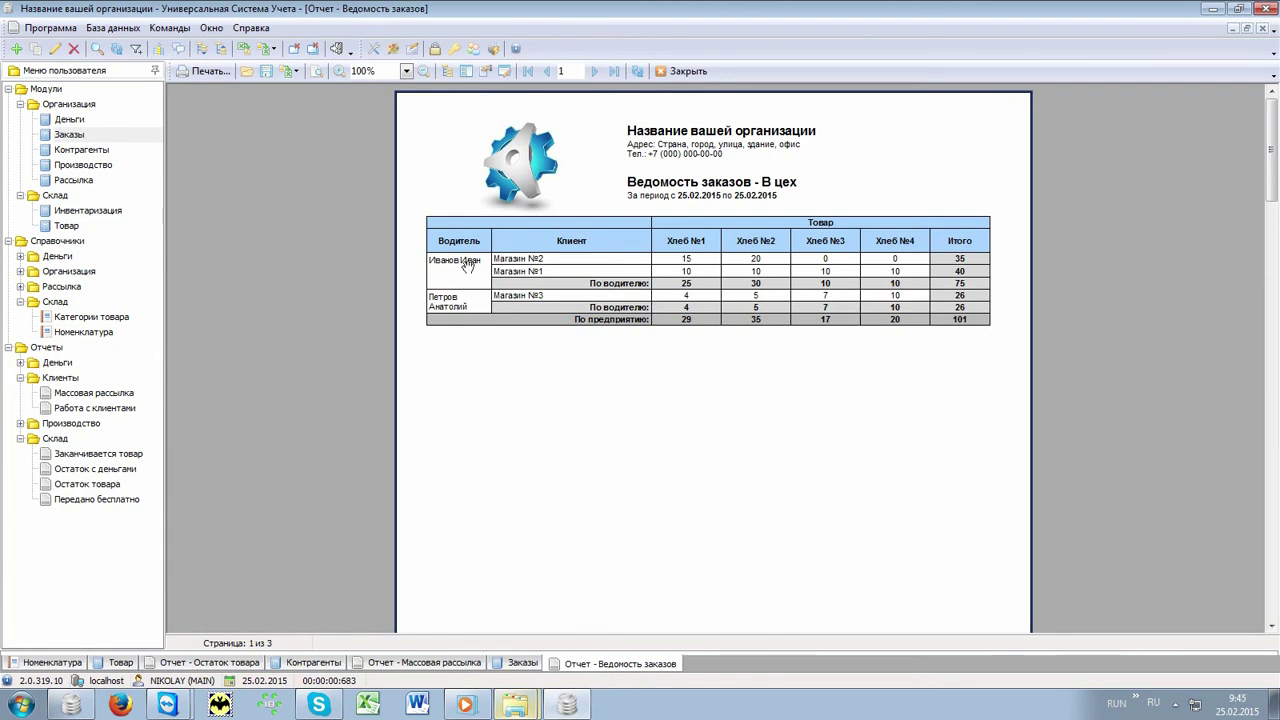
{"action": "left_click", "coordinate": [113, 169]}
{"action": "double_click", "coordinate": [113, 167]}
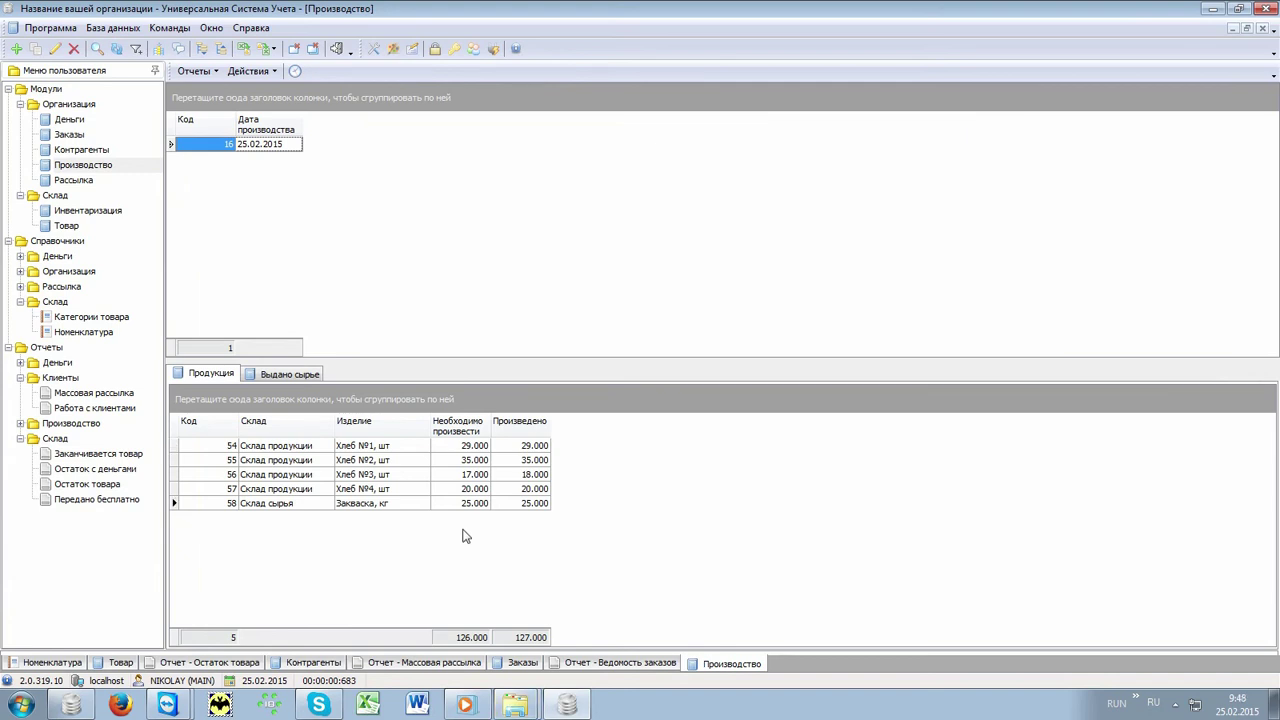
Step: With Закваска production row 58 selected, generate and close the Требуемое сырье report
{"action": "left_click", "coordinate": [418, 505]}
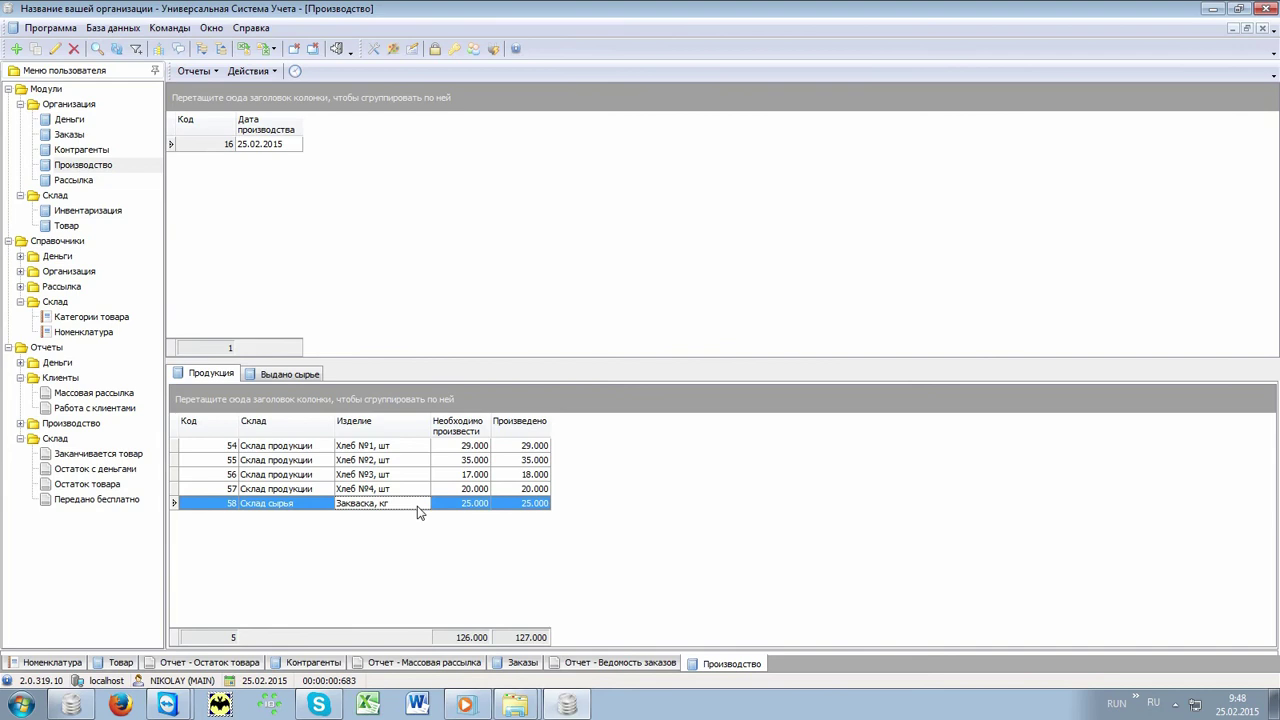
{"action": "left_click", "coordinate": [198, 72]}
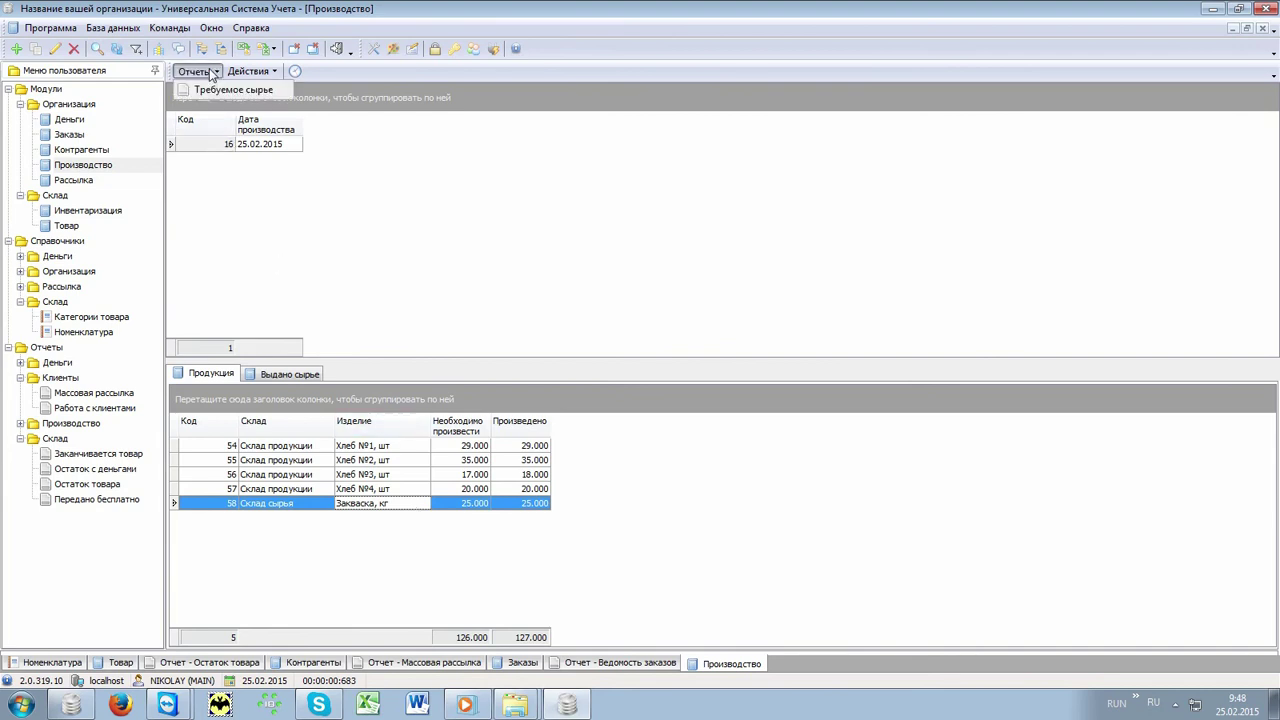
{"action": "left_click", "coordinate": [215, 92]}
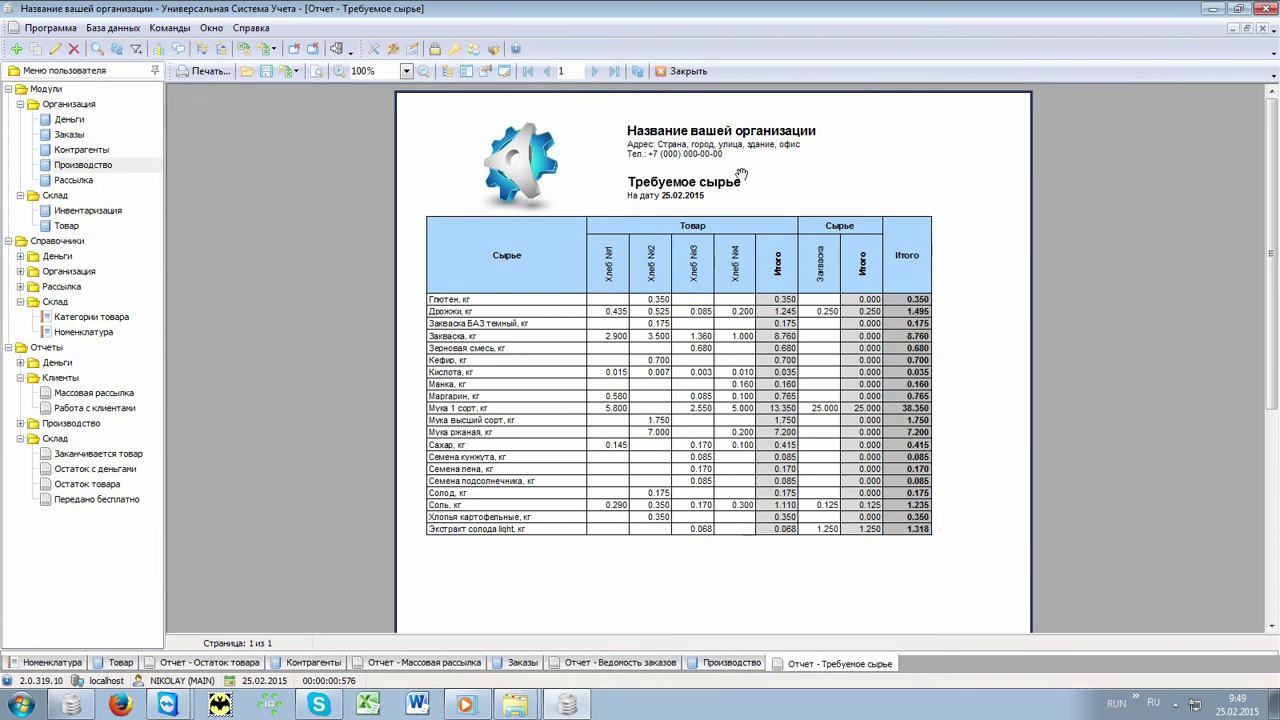
{"action": "left_click", "coordinate": [687, 73]}
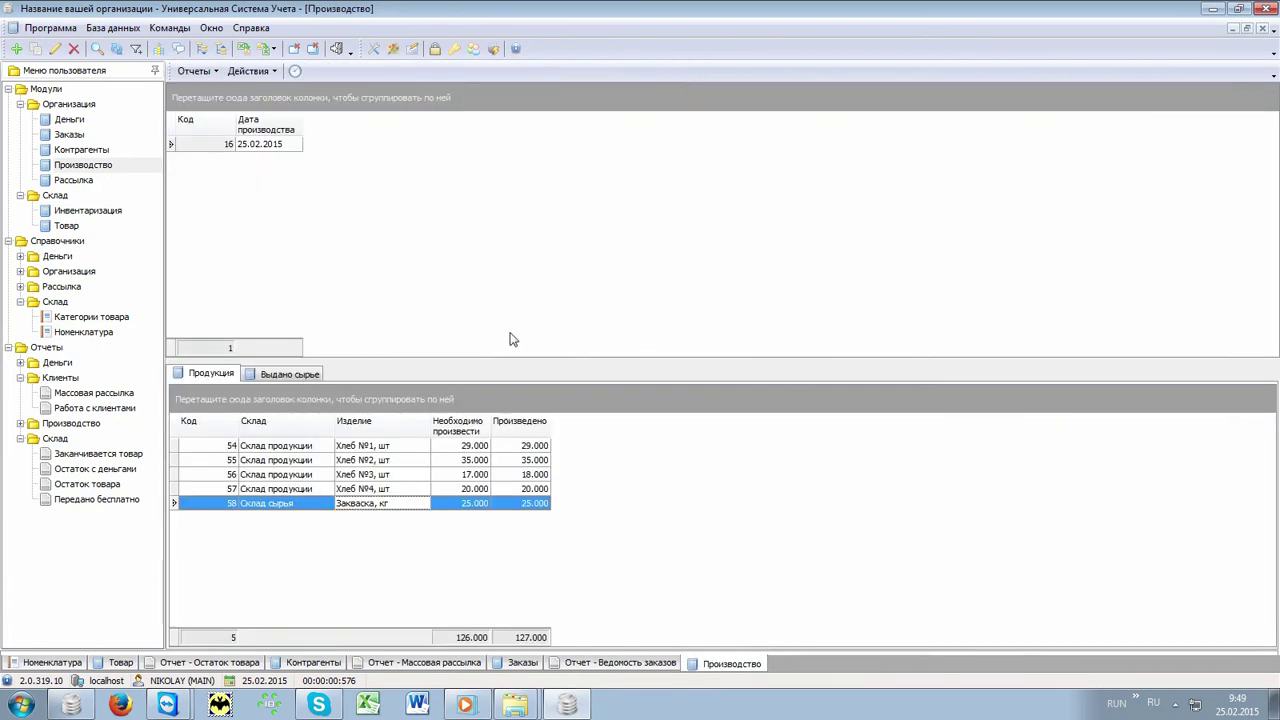
Step: Show the issued raw materials (43 rows, 64.253 total) and expand Отчеты > Производство
{"action": "left_click", "coordinate": [289, 374]}
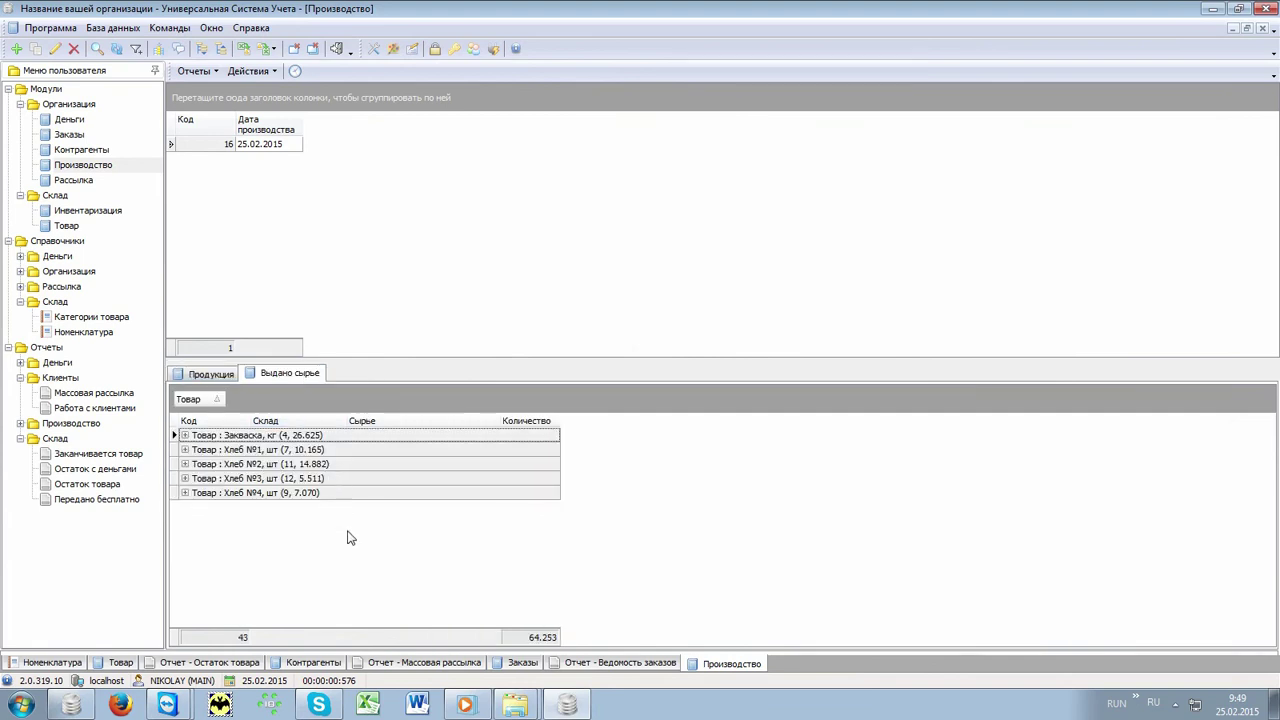
{"action": "scroll", "coordinate": [430, 518], "scroll_direction": "down", "scroll_amount": 7}
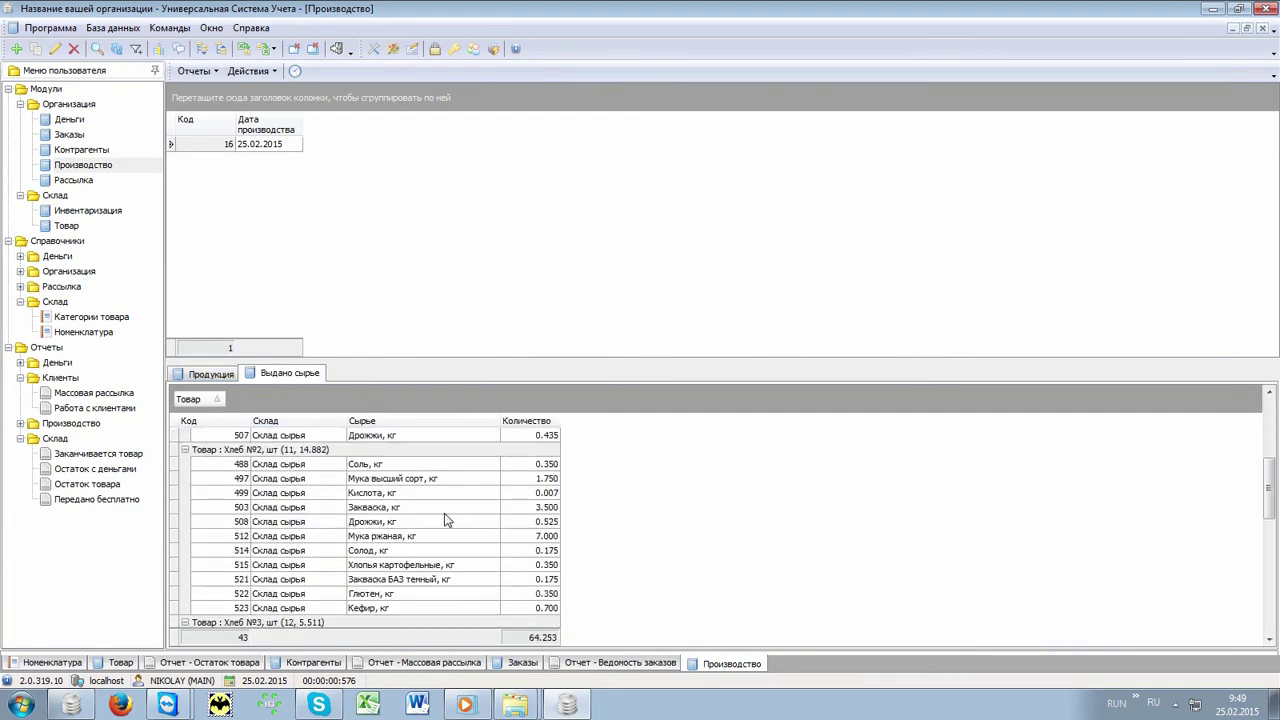
{"action": "scroll", "coordinate": [449, 523], "scroll_direction": "down", "scroll_amount": 5}
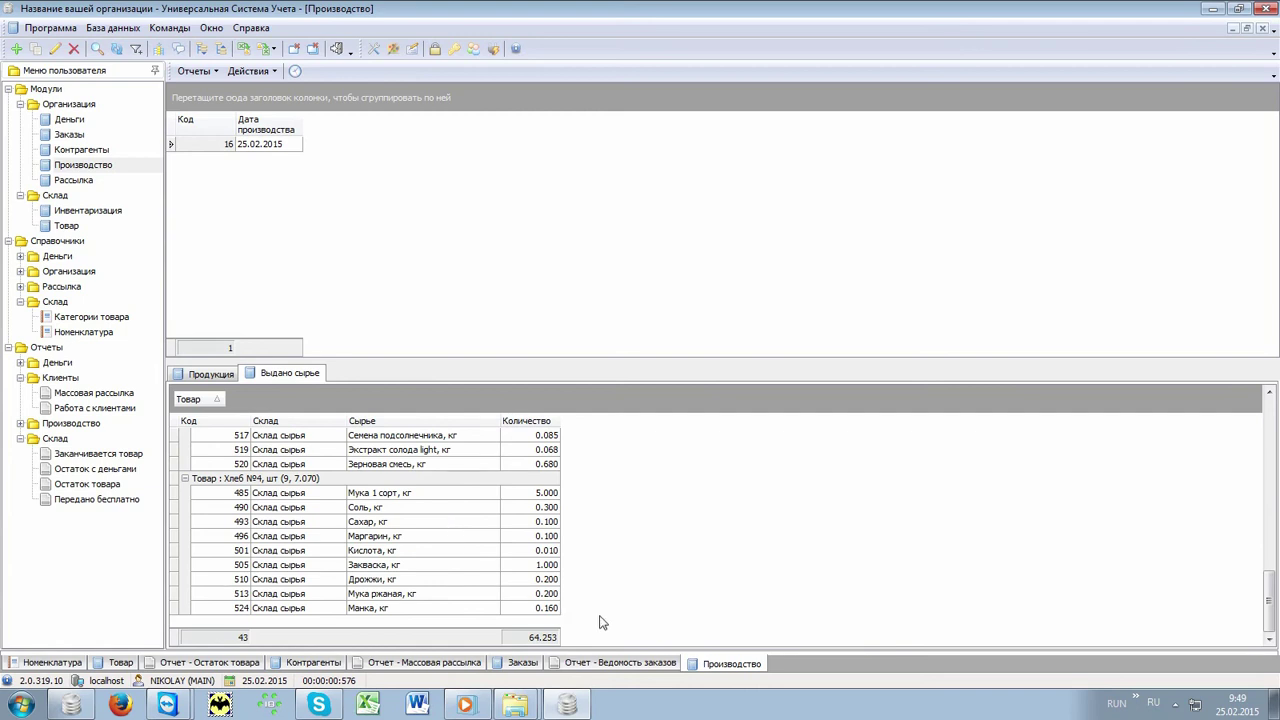
{"action": "left_click", "coordinate": [22, 424]}
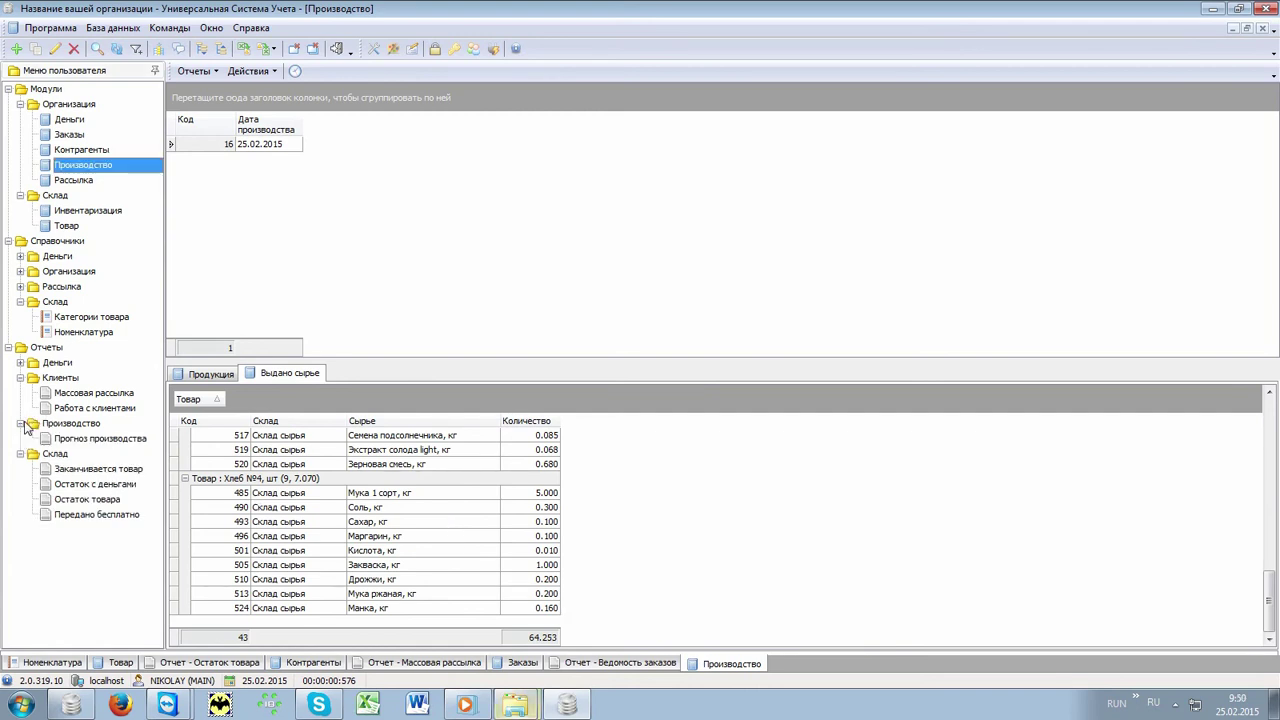
Step: Open the Прогноз производства forecast, collapse the warehouse, production and client groups, and expand Деньги
{"action": "left_click", "coordinate": [66, 440]}
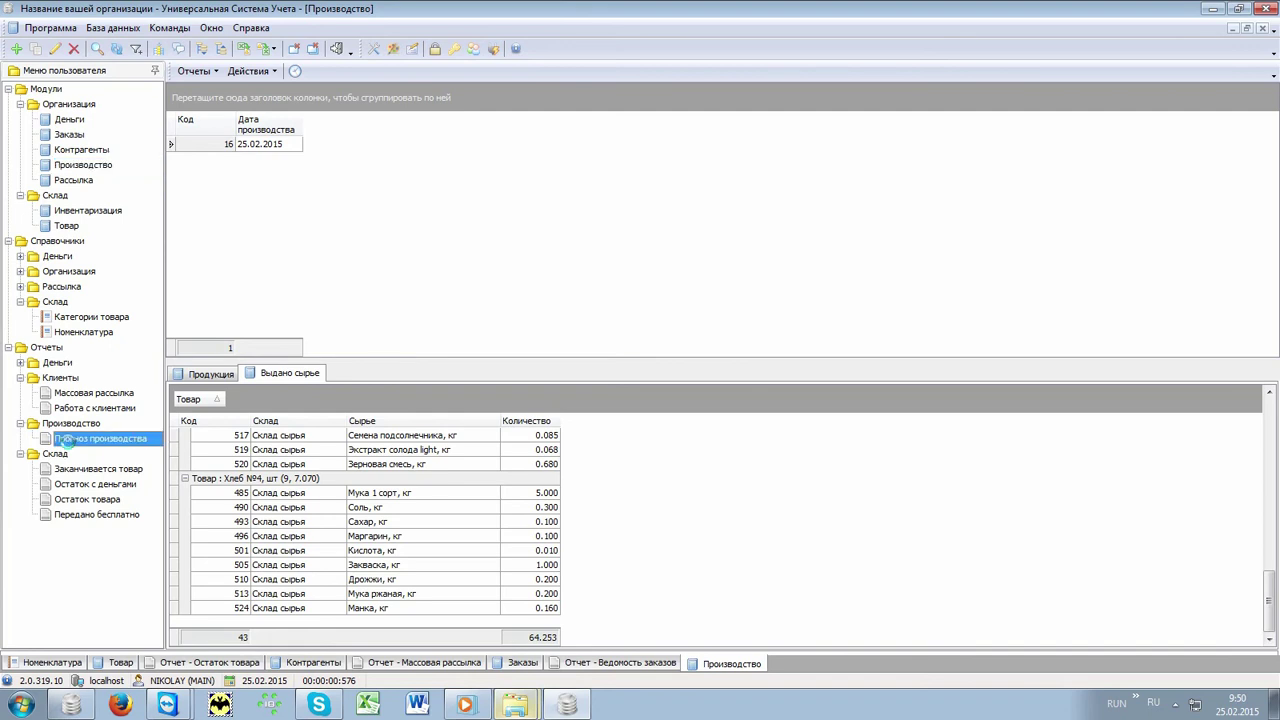
{"action": "double_click", "coordinate": [66, 441]}
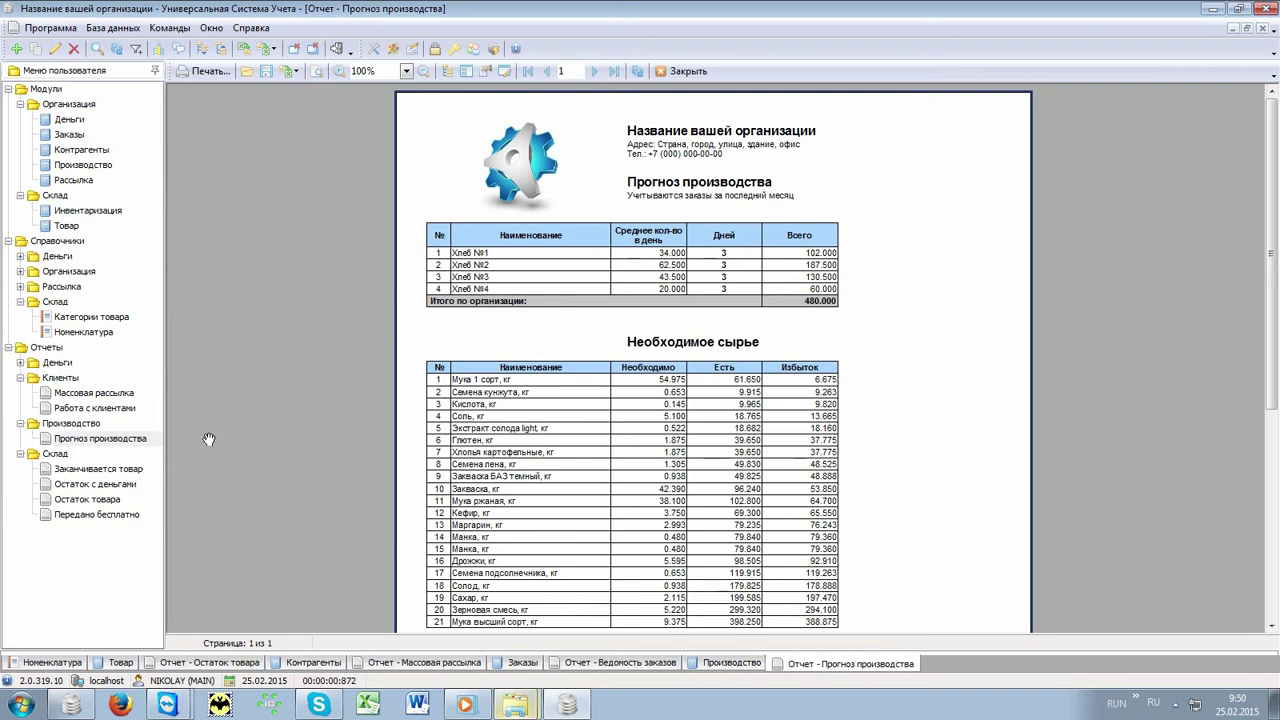
{"action": "left_click", "coordinate": [20, 454]}
{"action": "left_click", "coordinate": [20, 423]}
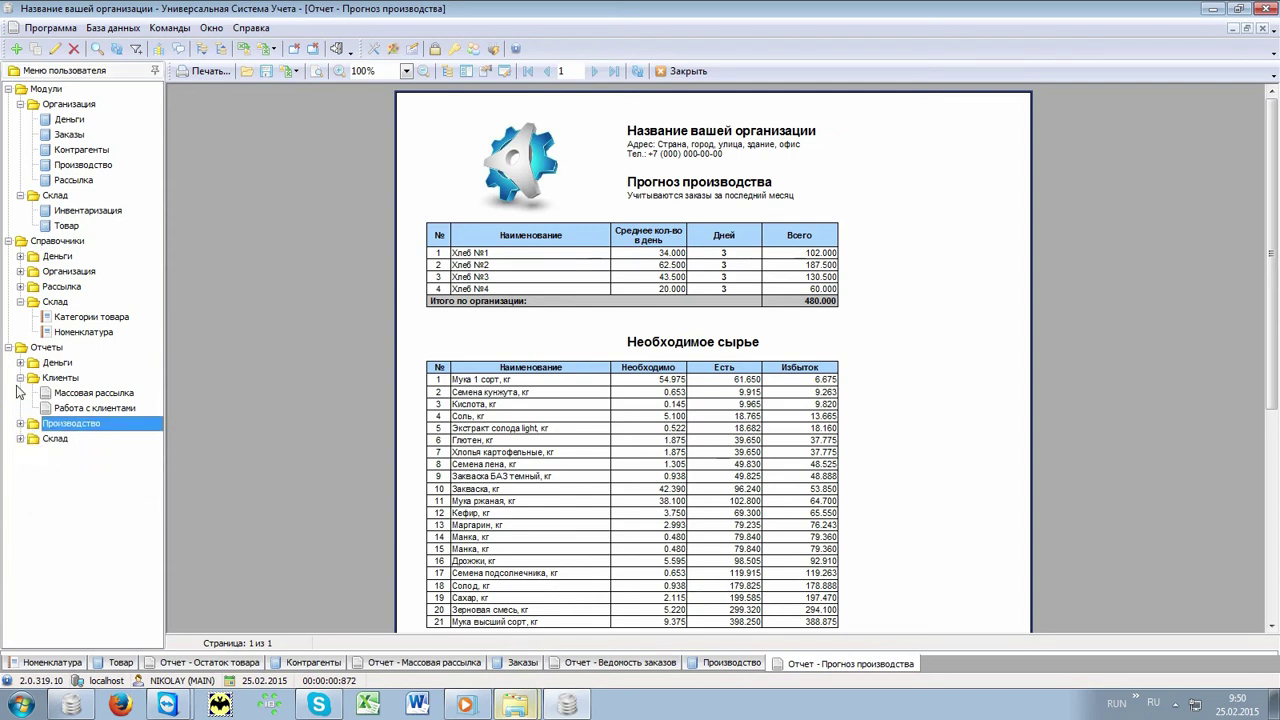
{"action": "left_click", "coordinate": [20, 378]}
{"action": "left_click", "coordinate": [20, 362]}
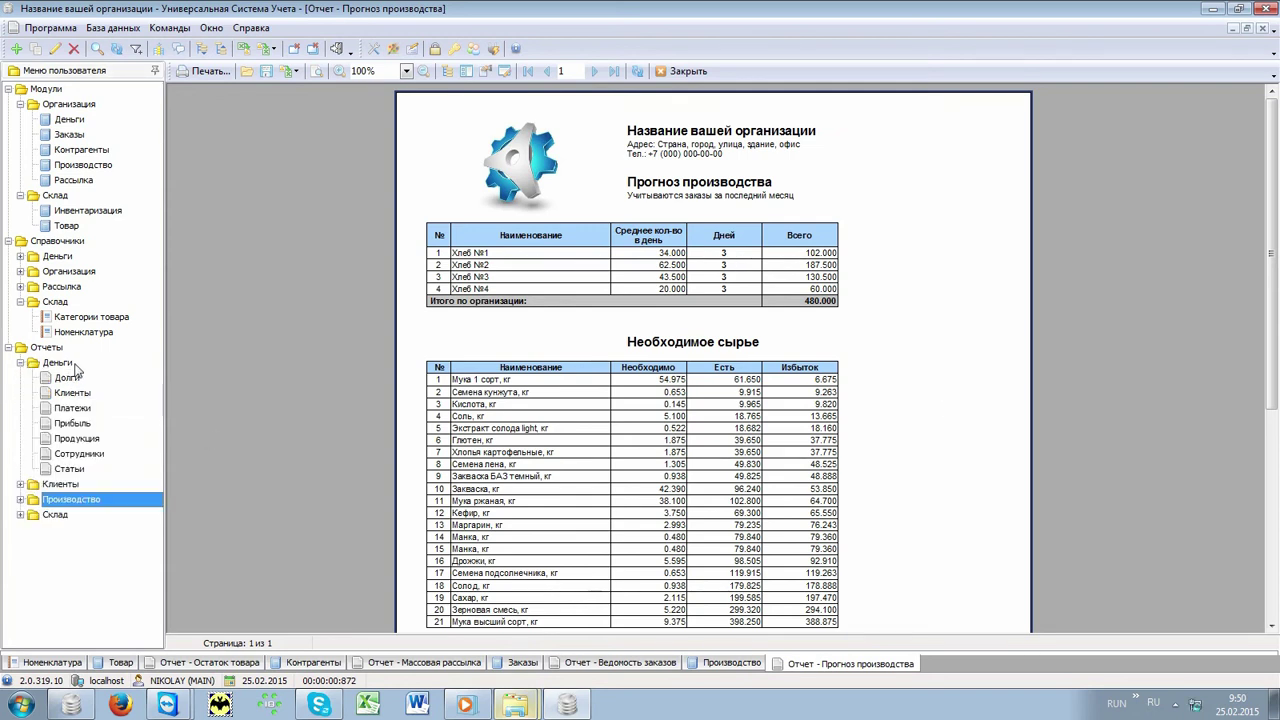
{"action": "left_click", "coordinate": [64, 364]}
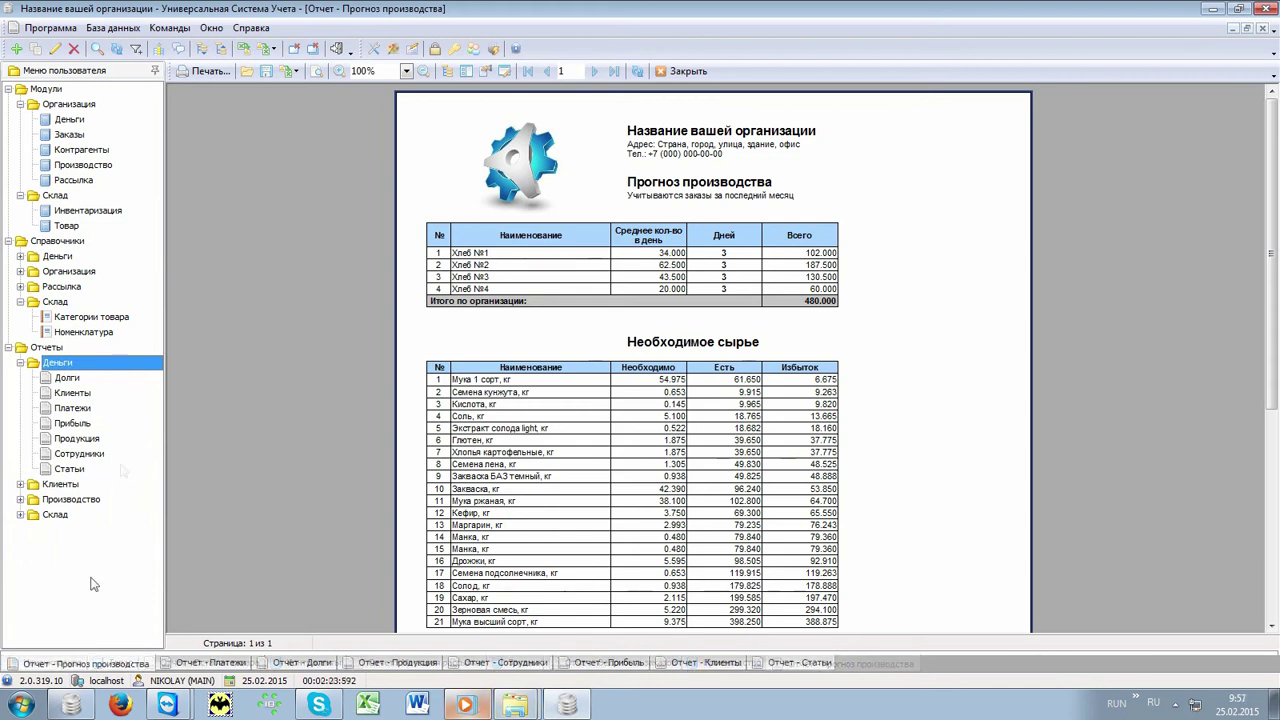
Step: Review the Платежи, Долги, Продукция and Сотрудники money reports
{"action": "left_click", "coordinate": [205, 662]}
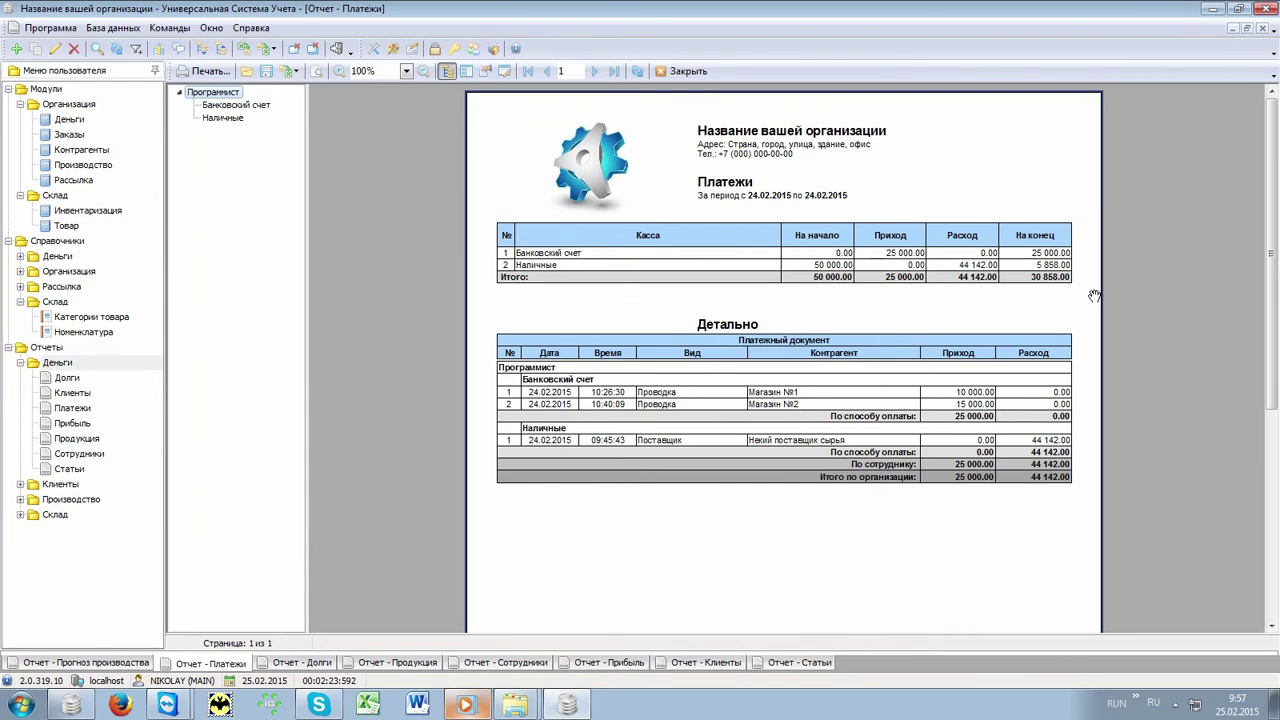
{"action": "left_click", "coordinate": [322, 663]}
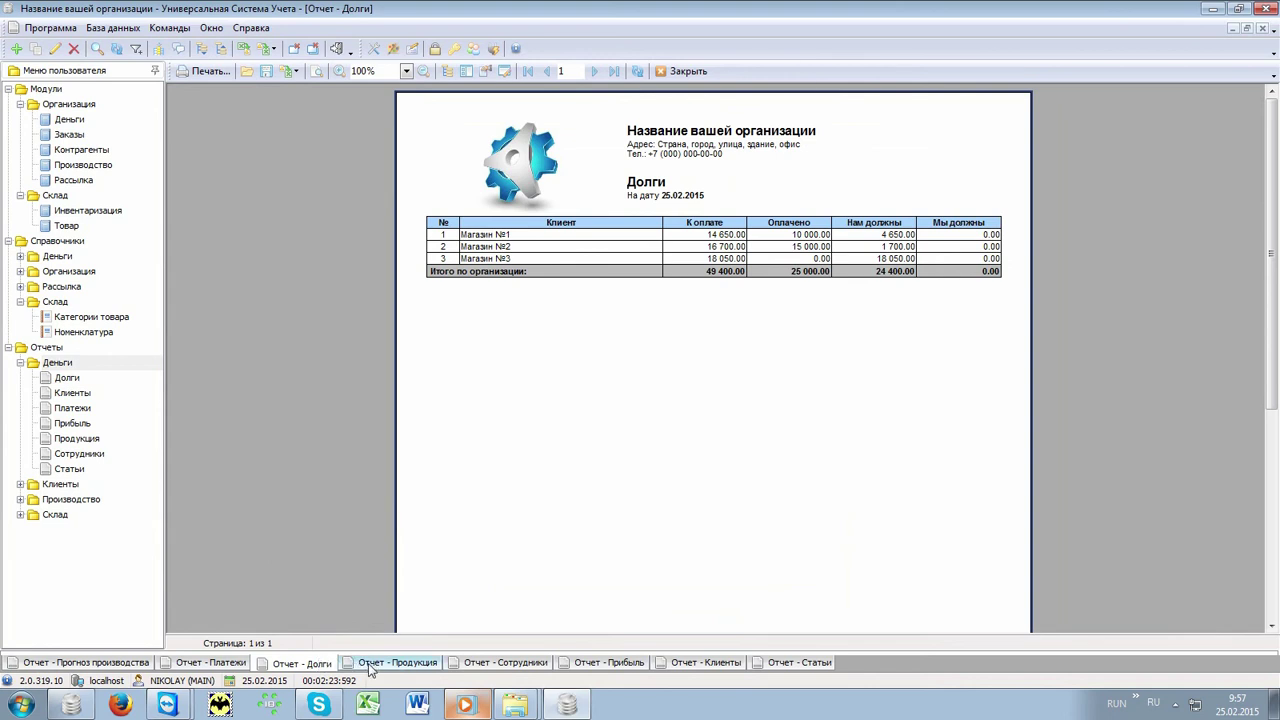
{"action": "left_click", "coordinate": [369, 664]}
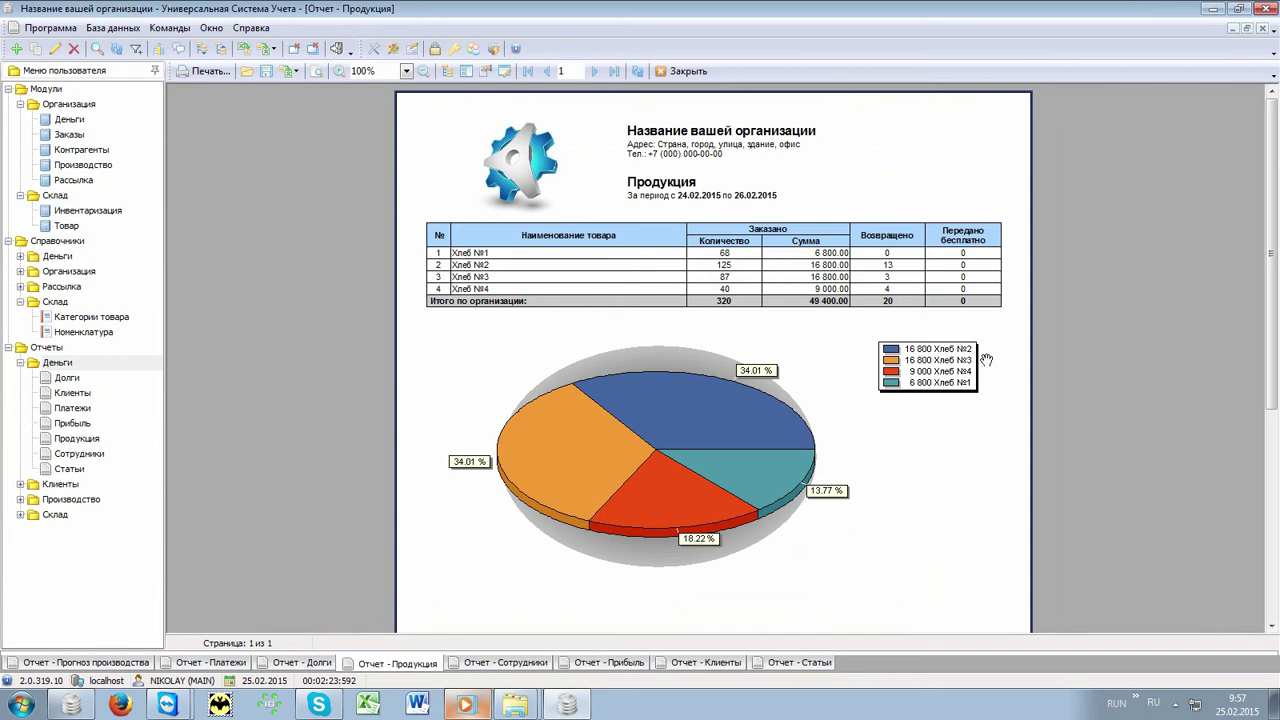
{"action": "left_click", "coordinate": [505, 662]}
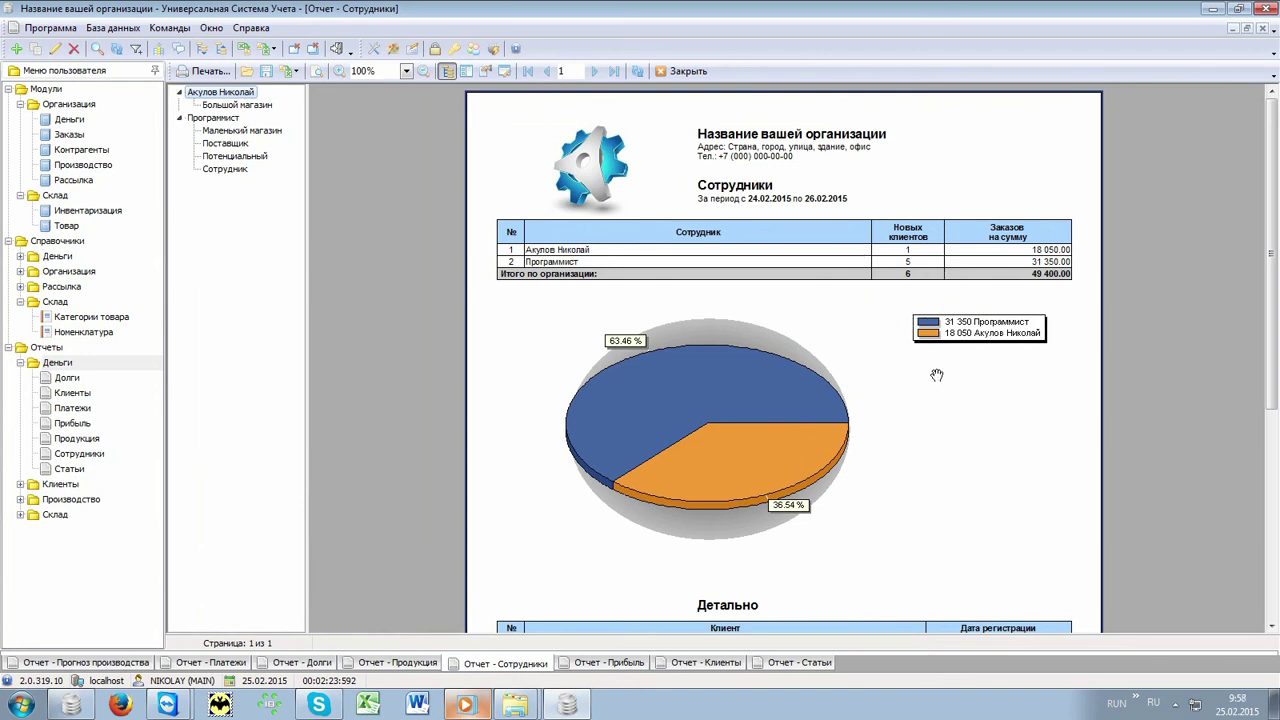
Step: Review Прибыль and Клиенты, ending on Статьи: 345 000.00 income versus 124 142.00 expenses
{"action": "left_click", "coordinate": [610, 665]}
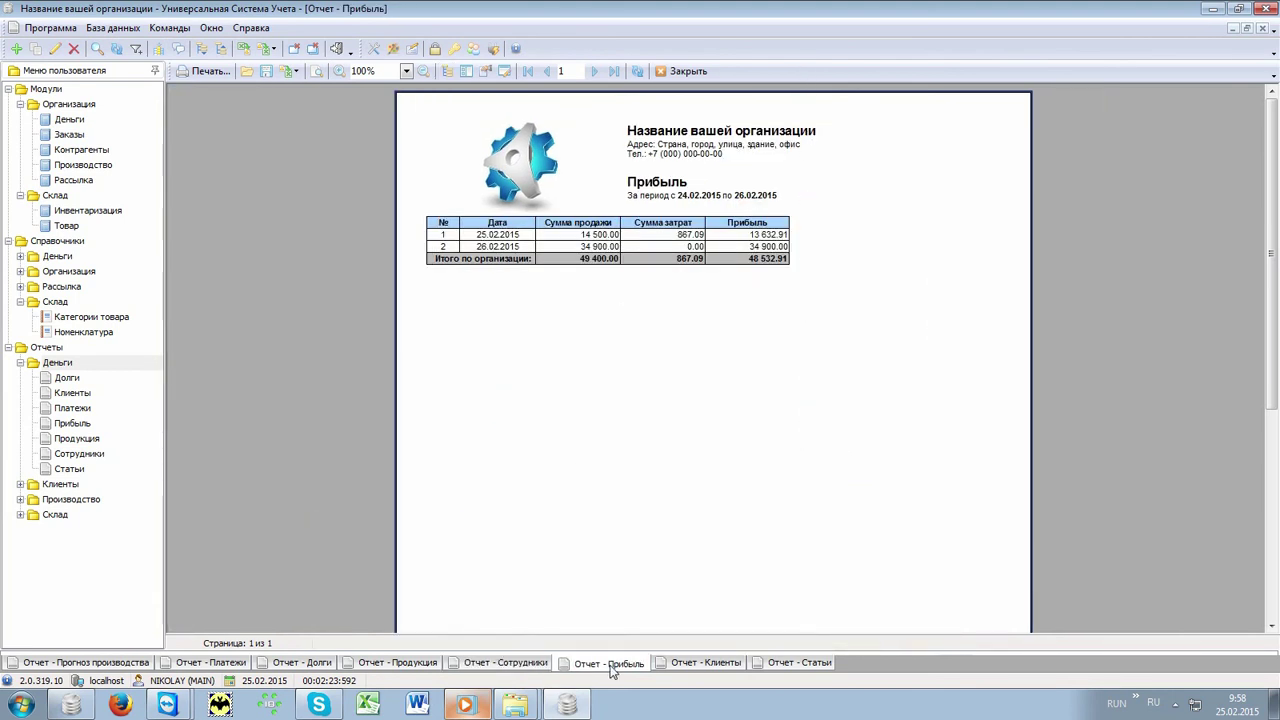
{"action": "left_click", "coordinate": [684, 666]}
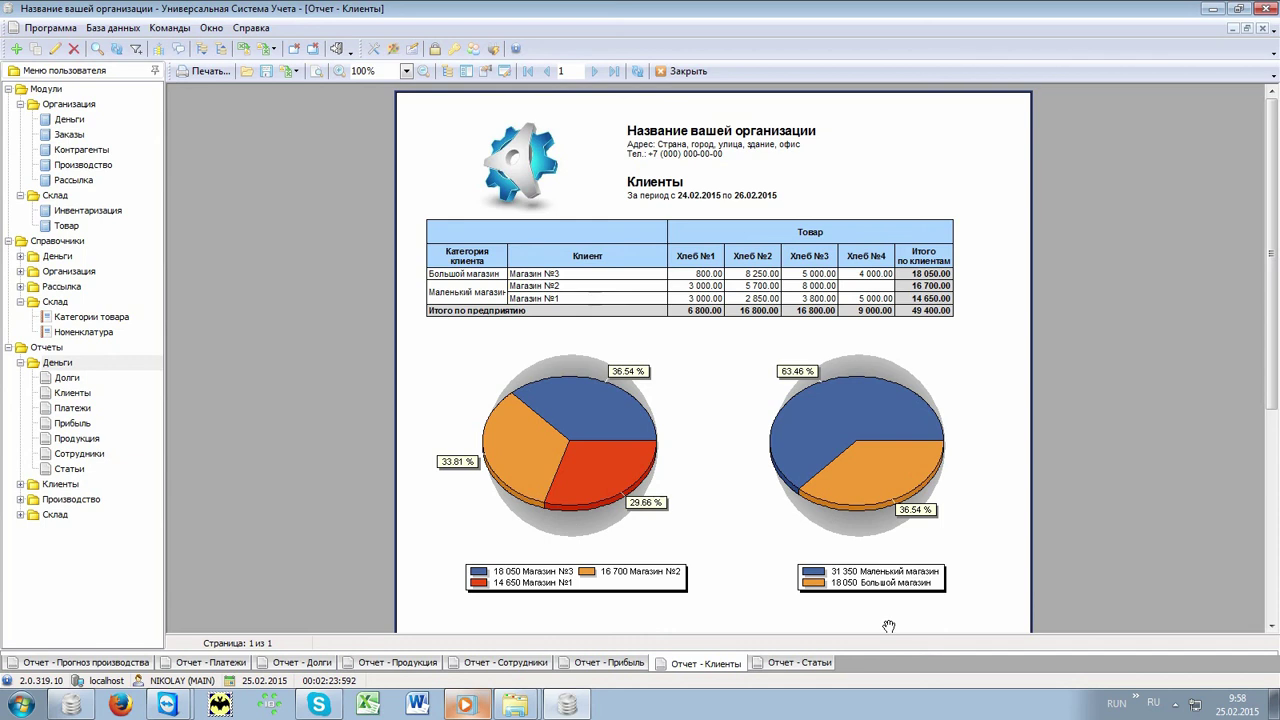
{"action": "left_click", "coordinate": [791, 666]}
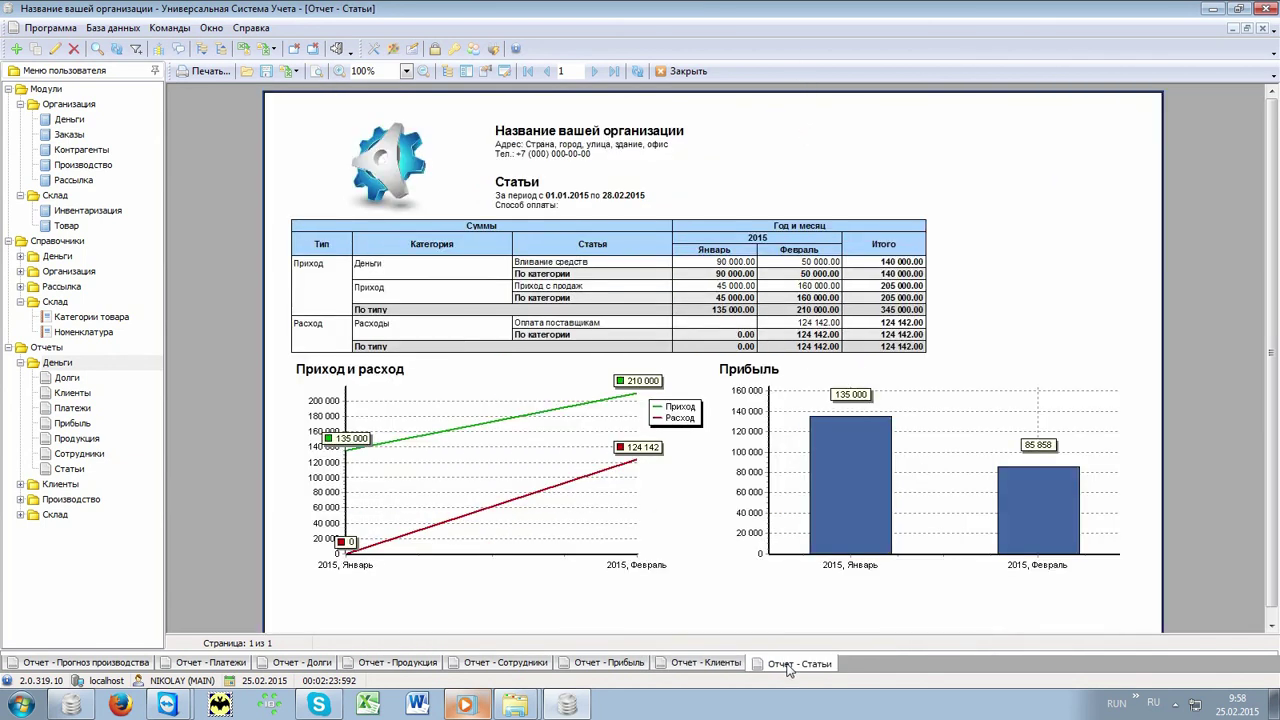